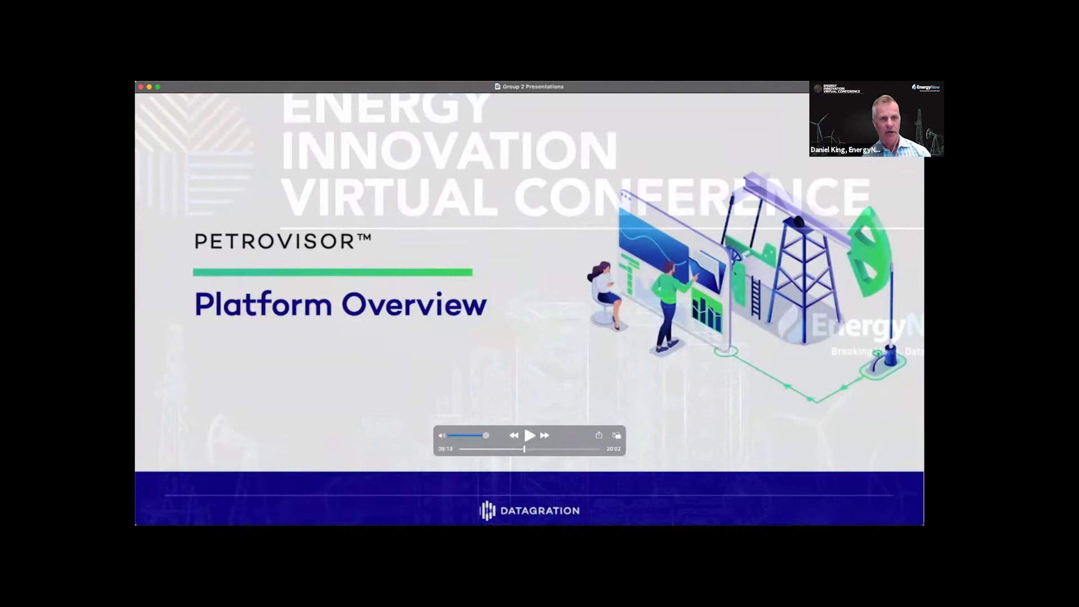
Step: Resume the Platform Overview video and reach the Need Help start page with its topic cards
key("space")
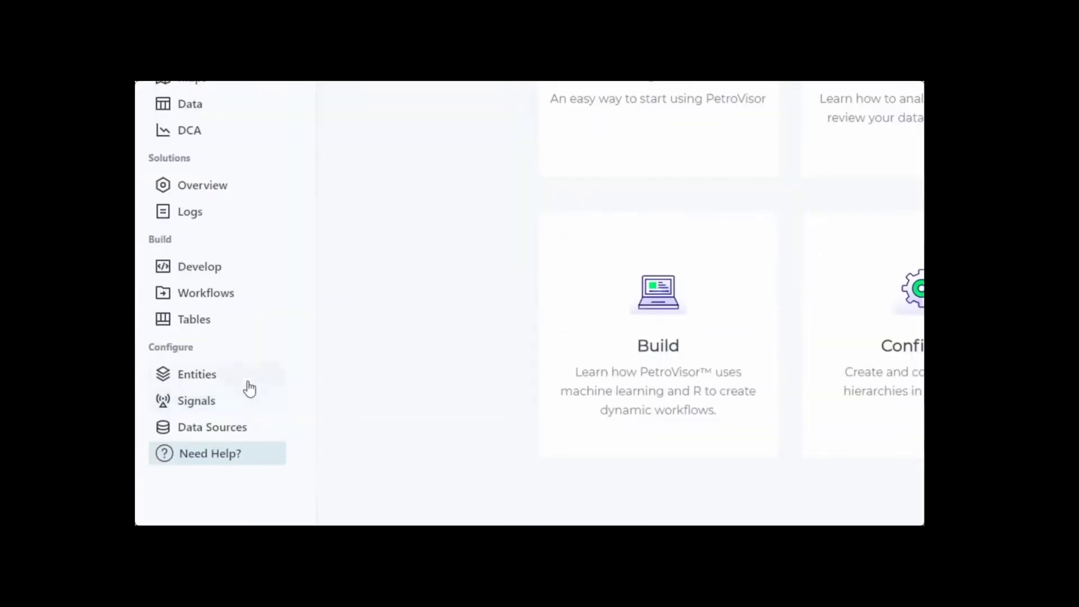
left_click(197, 375)
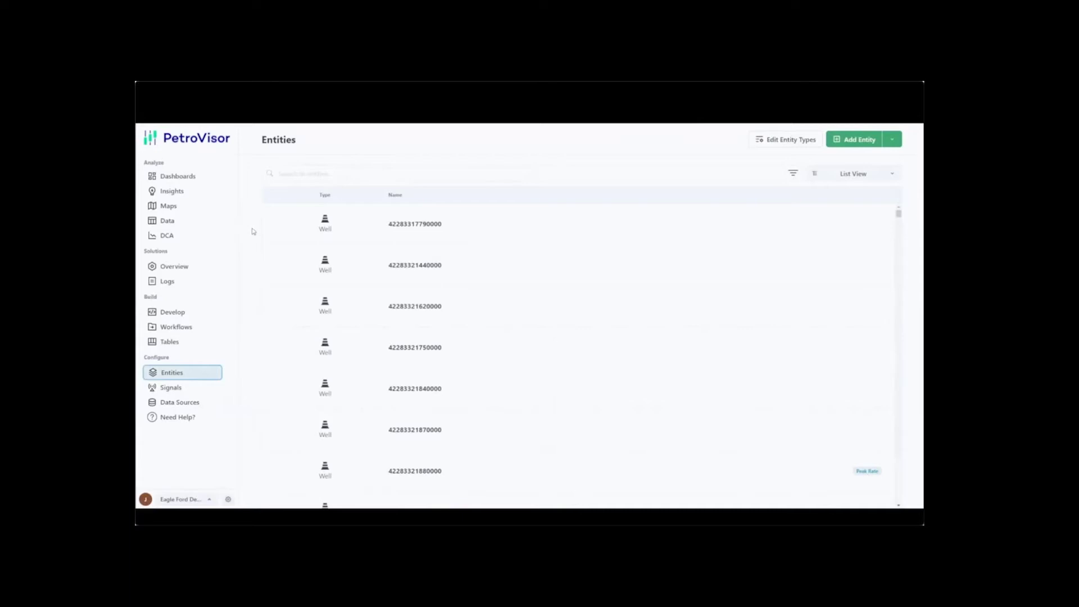
left_click(403, 238)
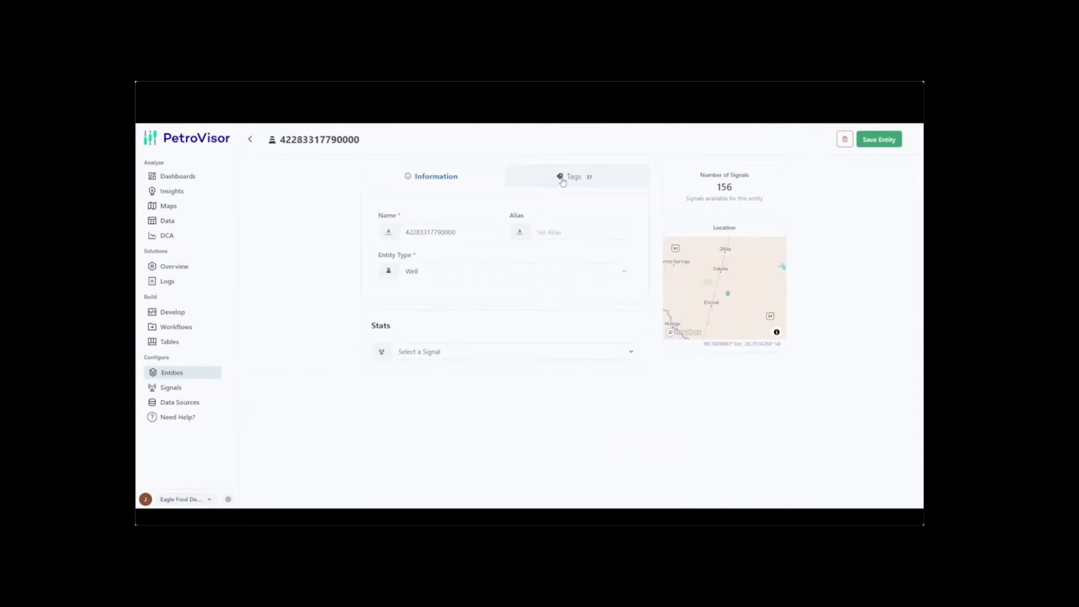
left_click(562, 177)
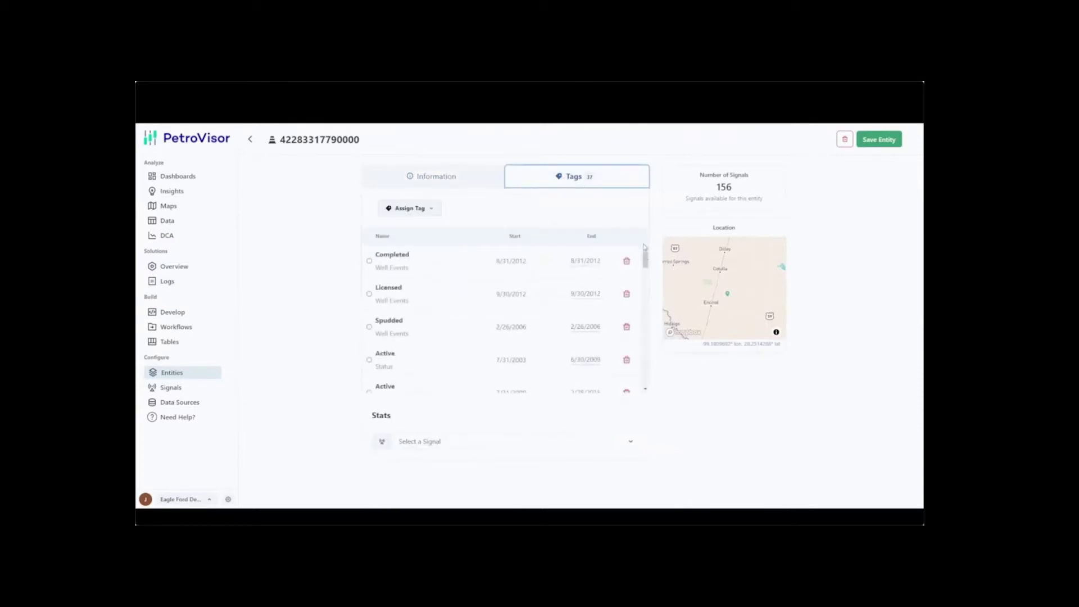
left_click(646, 262)
scroll(646, 261, "down", 3)
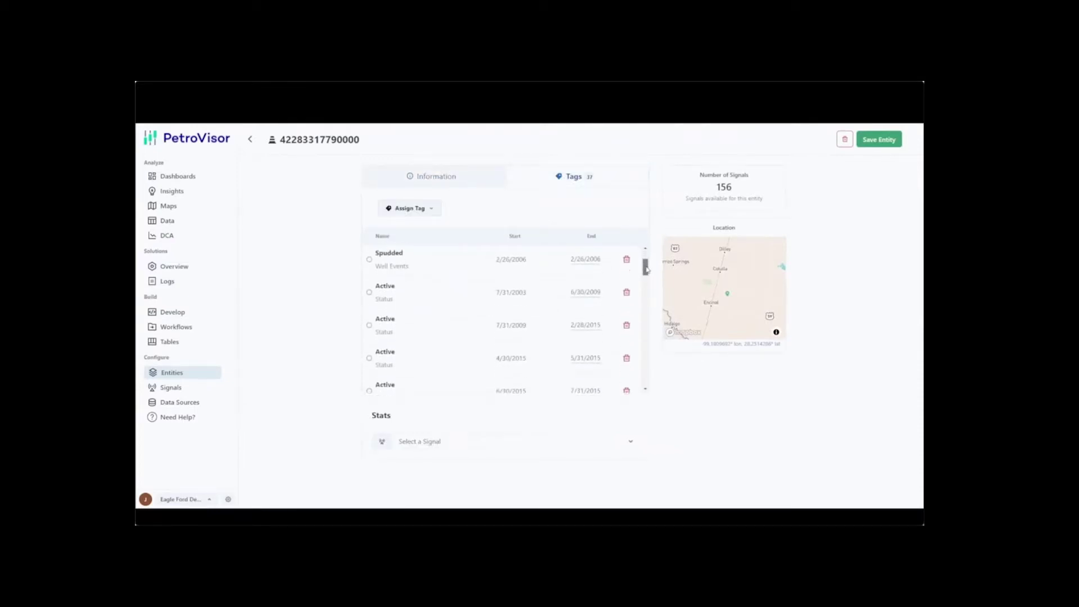
scroll(645, 263, "up", 2)
scroll(646, 260, "up", 1)
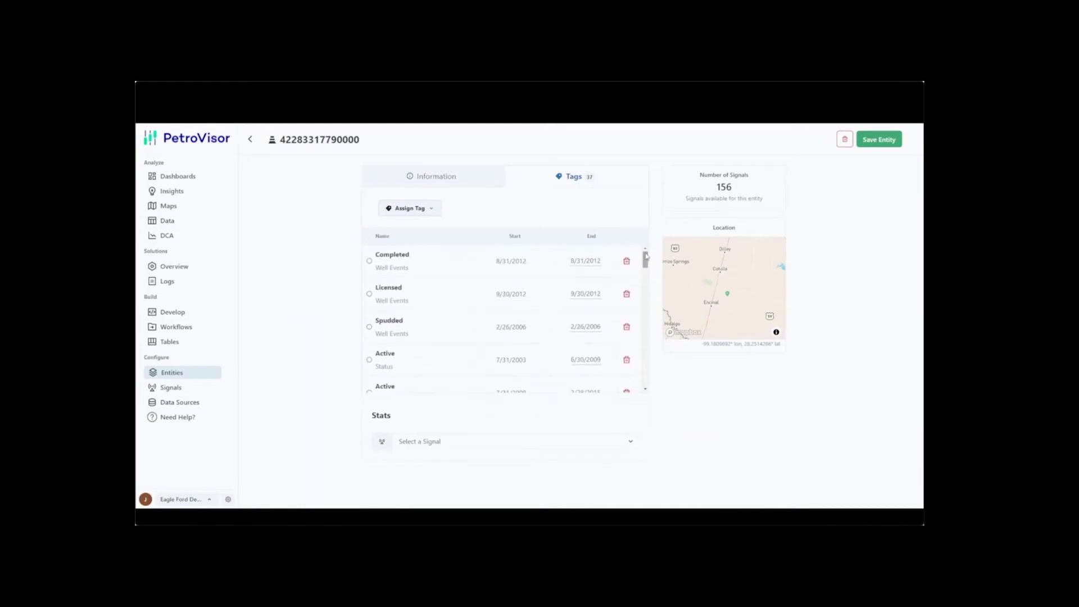
Step: Chart the well's stats for Produced Oil Per Time Increment
left_click(631, 441)
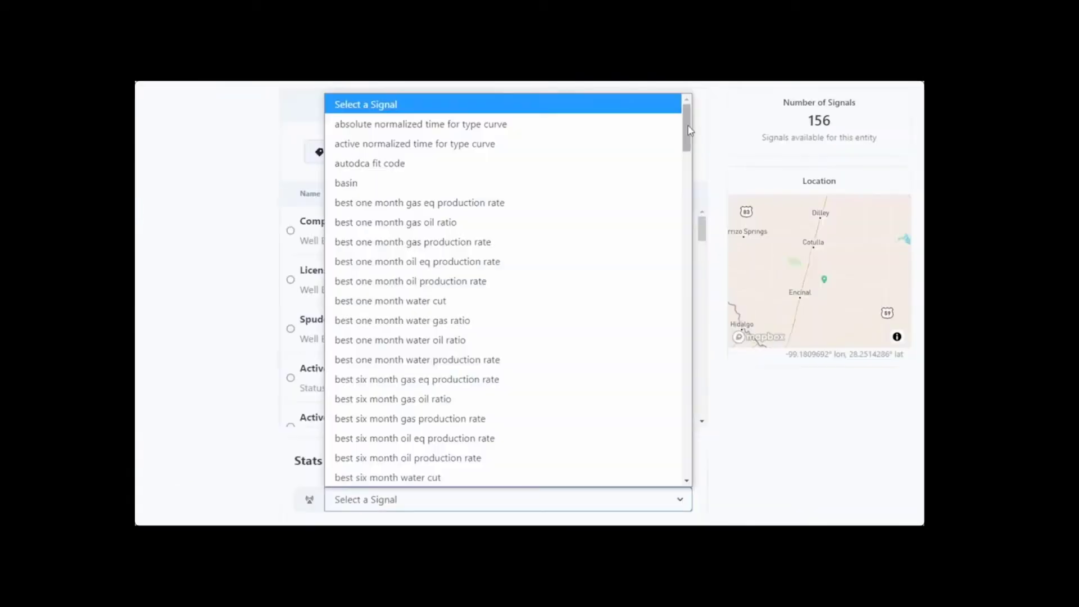
left_click_drag(688, 126, 710, 407)
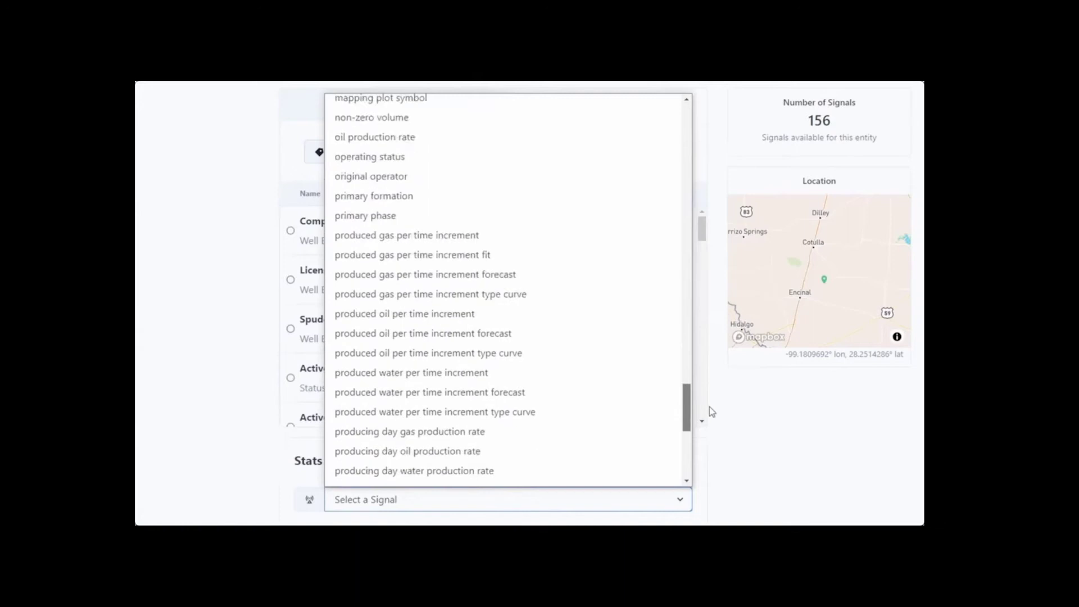
left_click(410, 313)
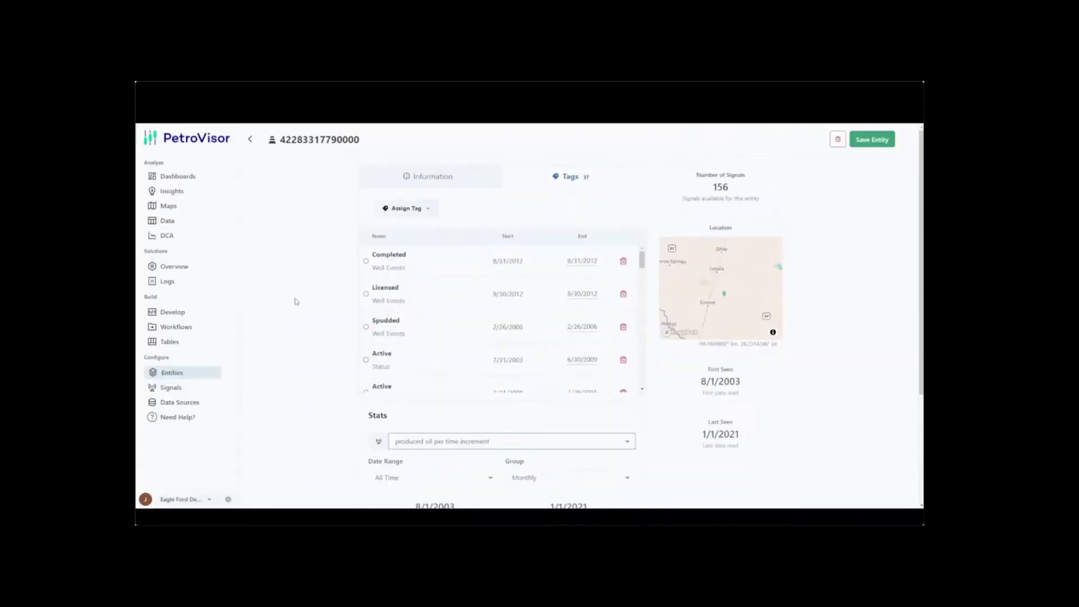
scroll(296, 302, "down", 2)
Step: Sort the signals by Type, reversed so Time signals come first, and search 'produced oil'
left_click(183, 389)
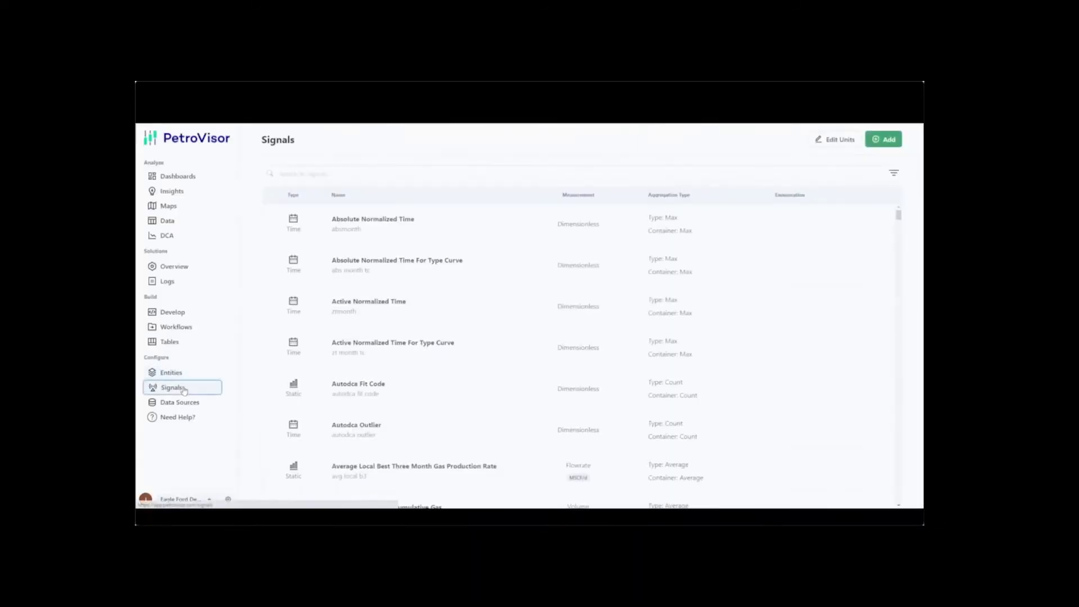
left_click(297, 197)
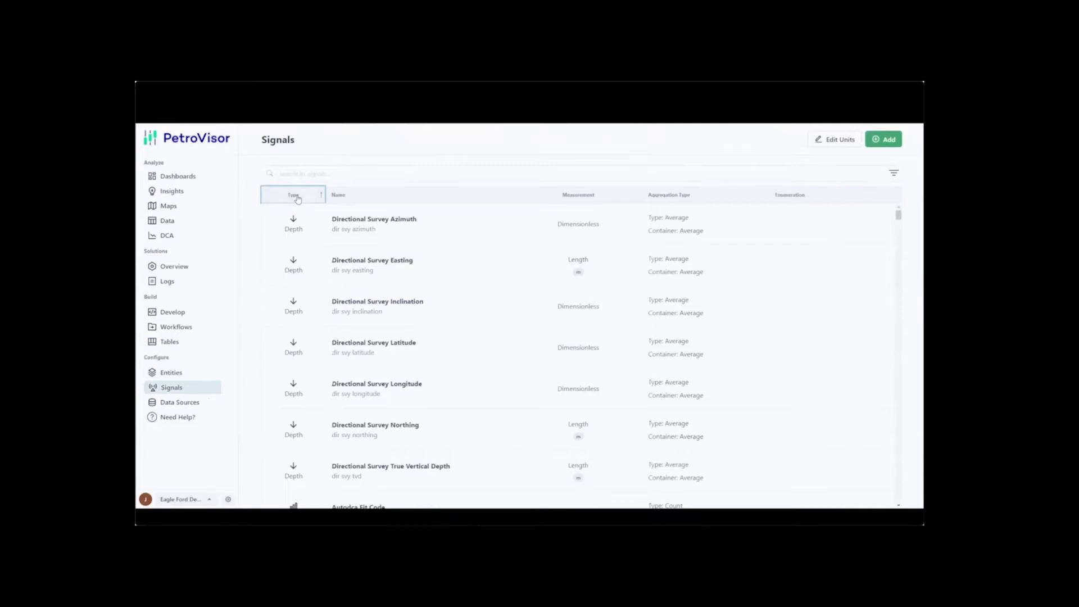
left_click(297, 197)
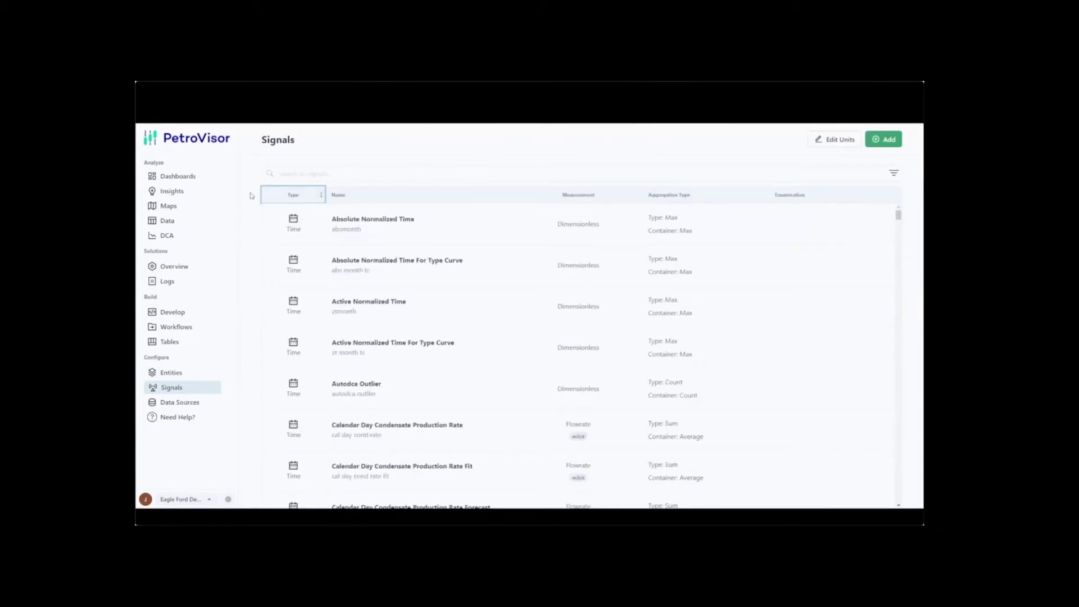
left_click(287, 174)
type("produced oil")
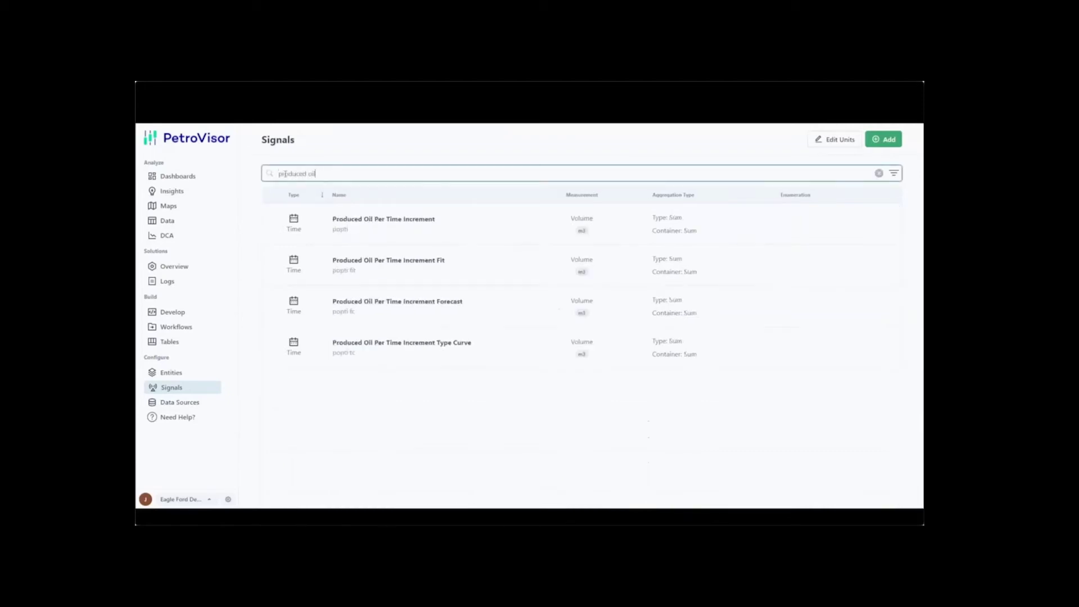
Step: Open Produced Oil Per Time Increment, keep its m3 unit, and view the 24 P# scripts using it
left_click(387, 229)
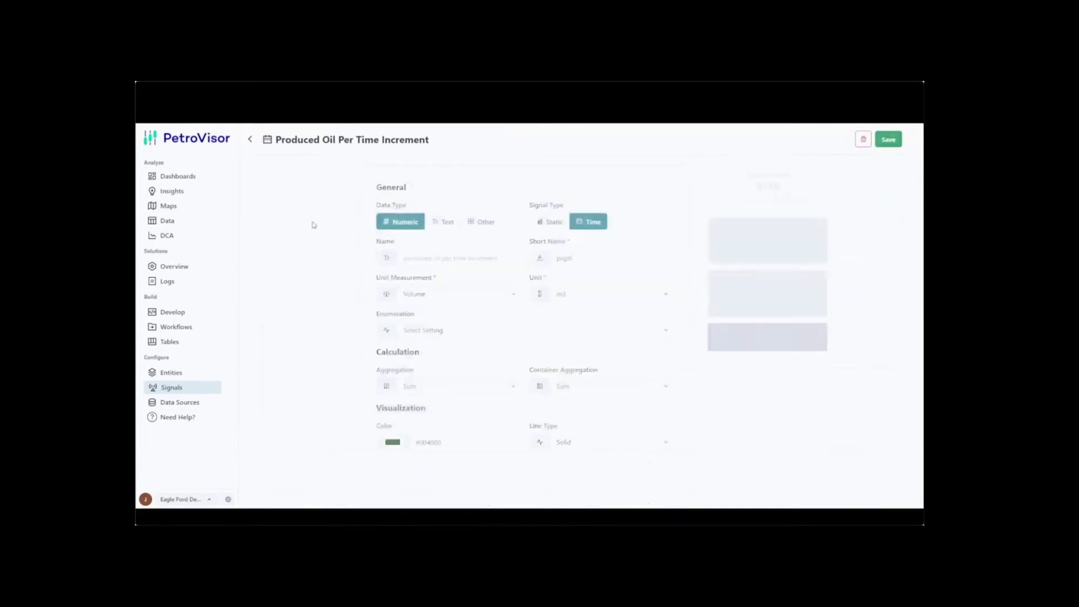
left_click(608, 293)
scroll(619, 394, "up", 5)
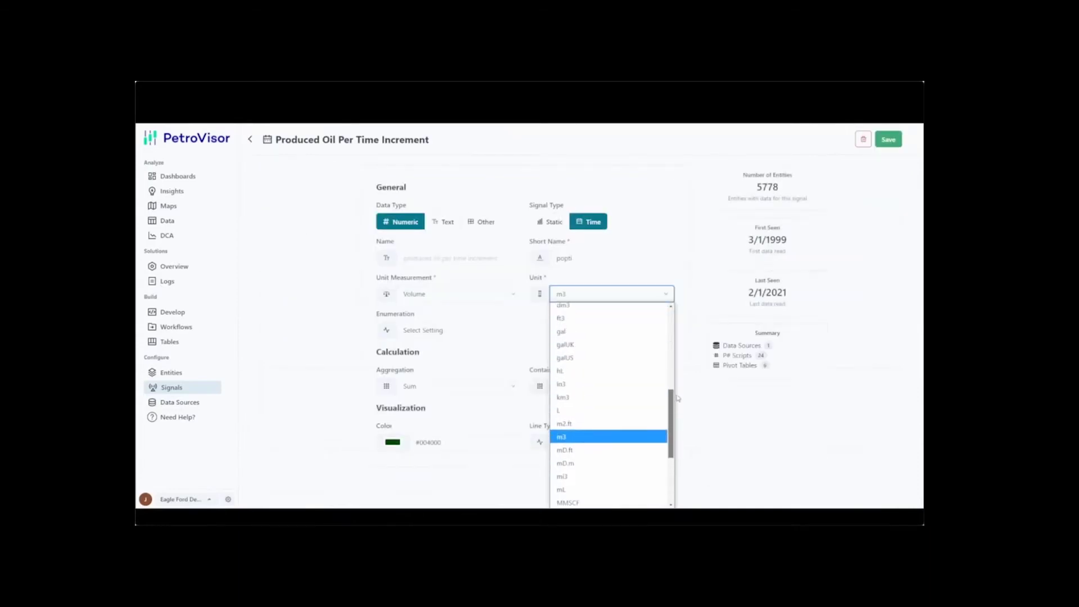
left_click(688, 350)
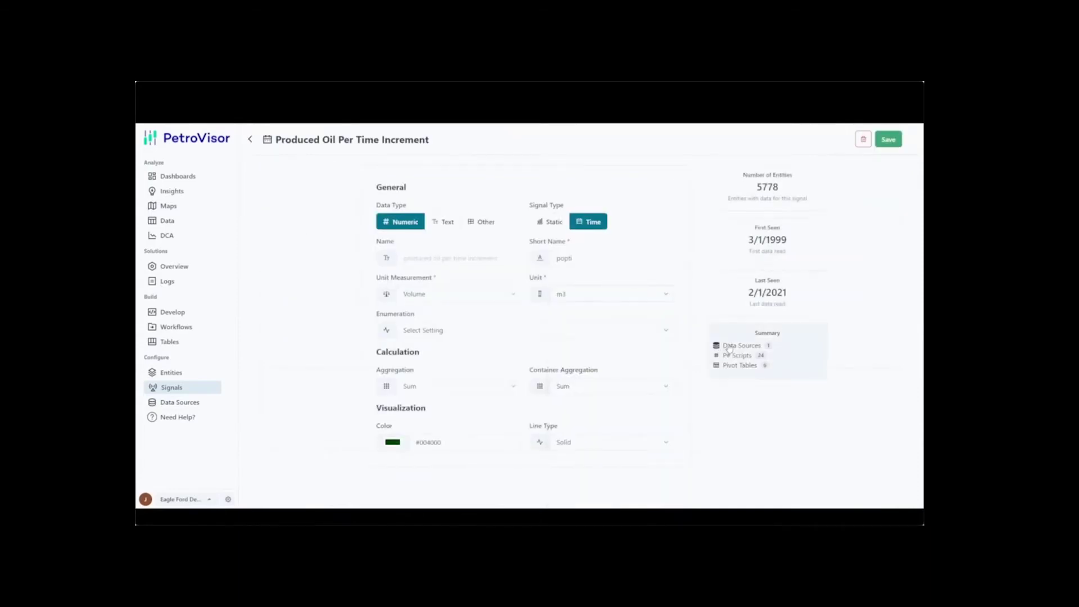
left_click(715, 343)
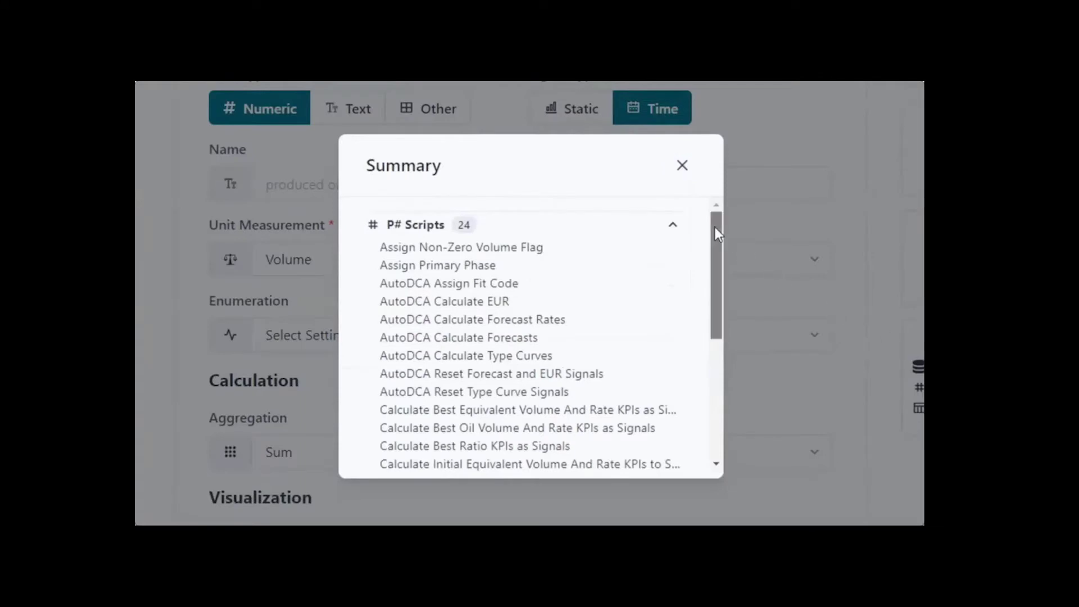
left_click_drag(714, 227, 718, 362)
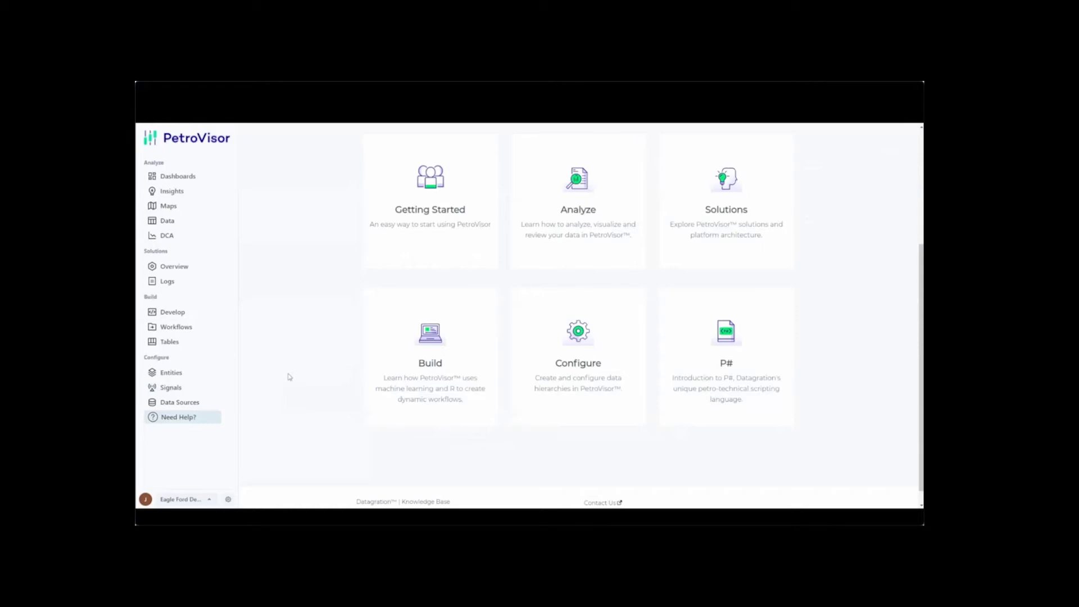
Step: Open the AutoDCA Calculate Type Curves P# script from the Develop area
left_click(199, 315)
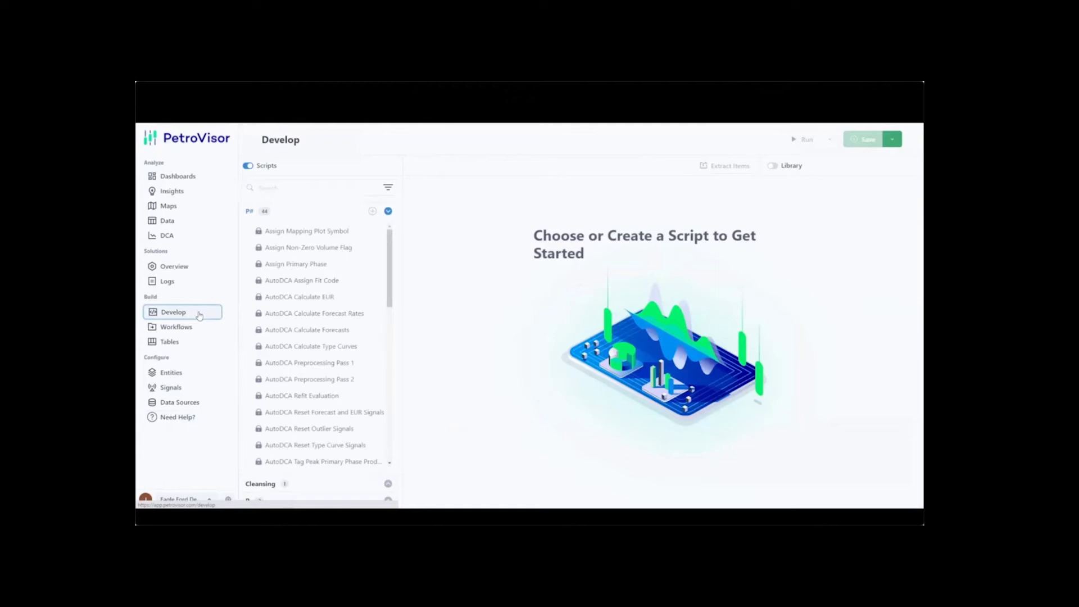
left_click(340, 347)
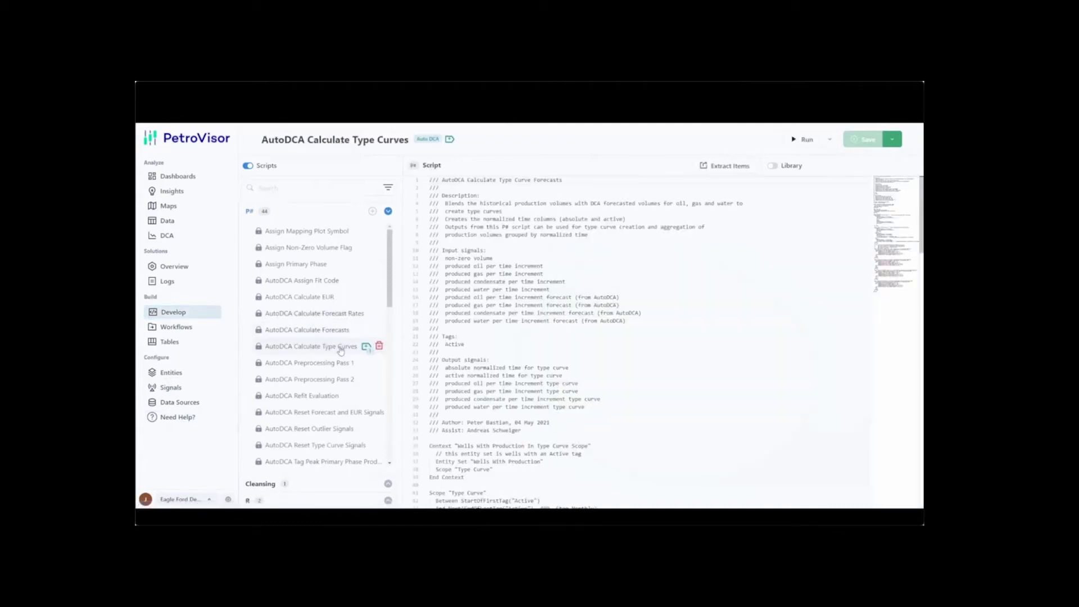
left_click(771, 166)
Step: Show the library's scopes and contexts and edit the All Wells Start To End Daily context
left_click(727, 102)
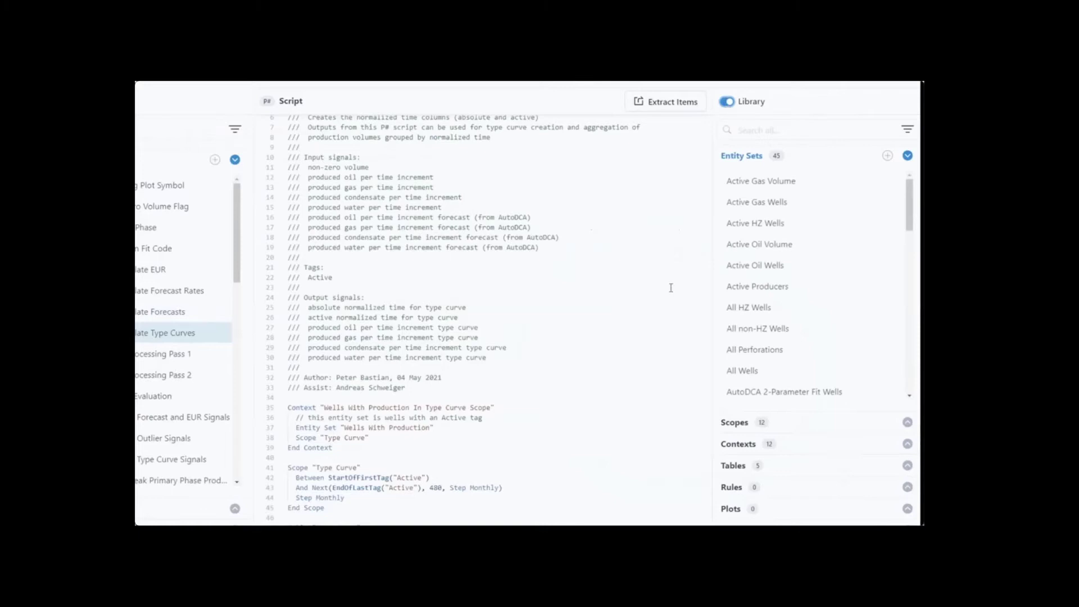
left_click(734, 426)
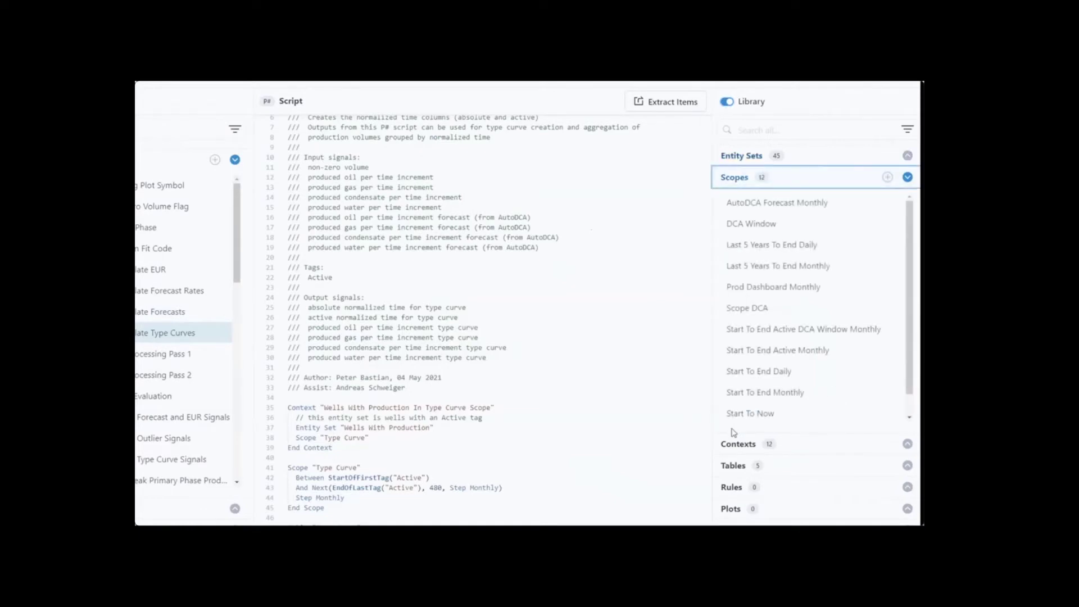
left_click(733, 445)
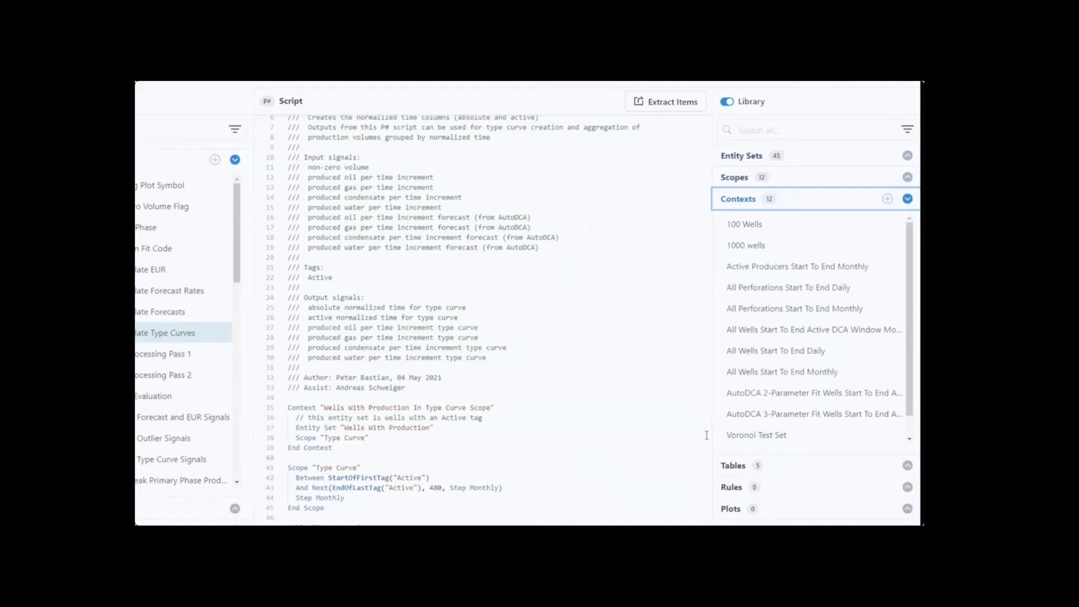
left_click(895, 351)
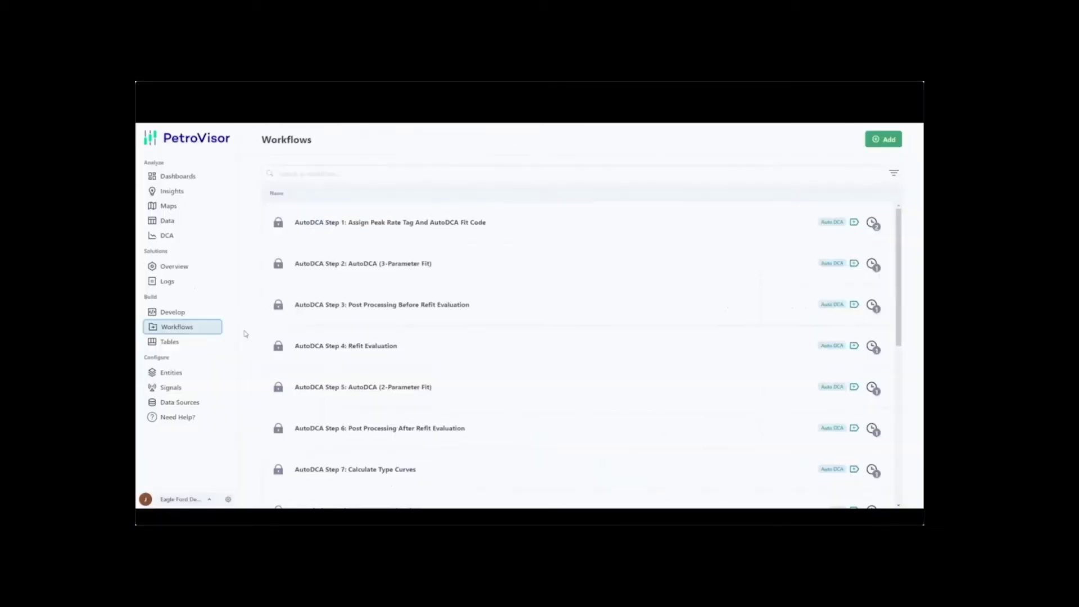
Step: Add AutoDCA Calculate EUR and AutoDCA Calculate Forecast Rates as steps of the AutoDCA Step 7 workflow
left_click(432, 474)
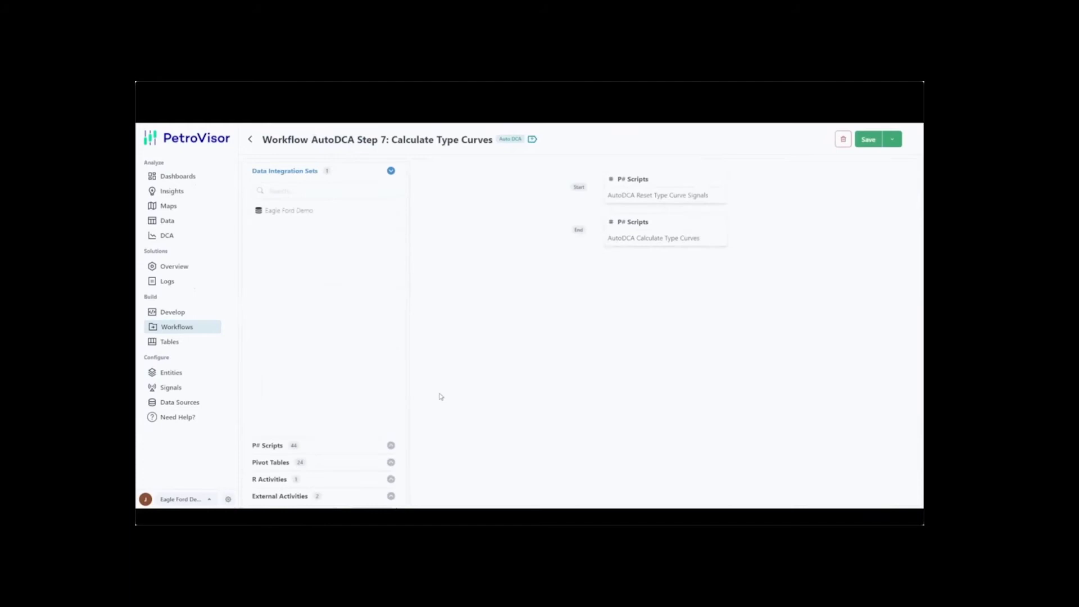
left_click(391, 445)
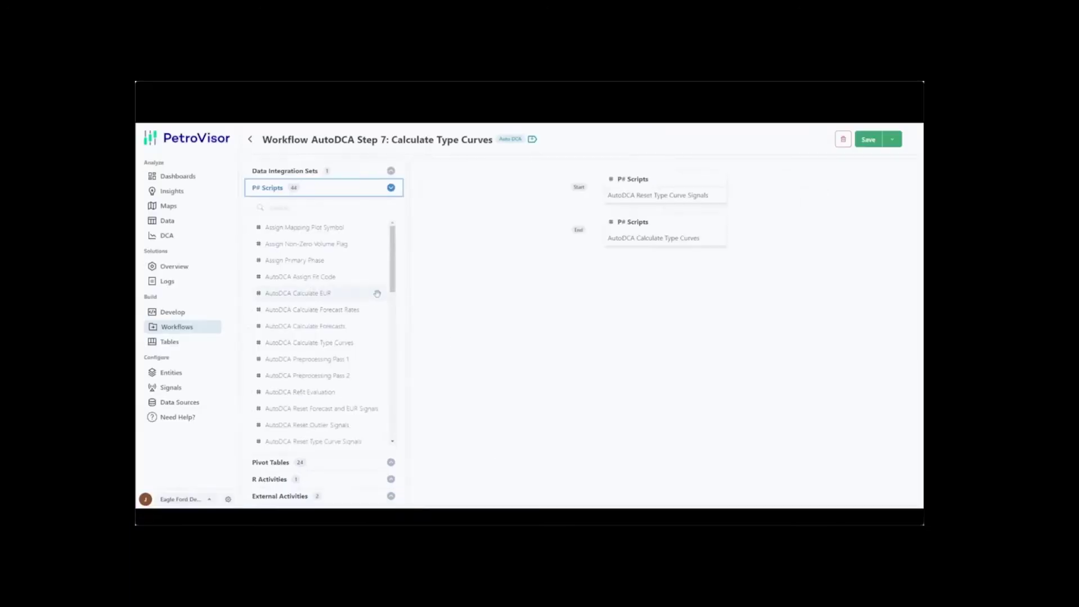
left_click_drag(358, 293, 692, 273)
left_click_drag(343, 313, 682, 321)
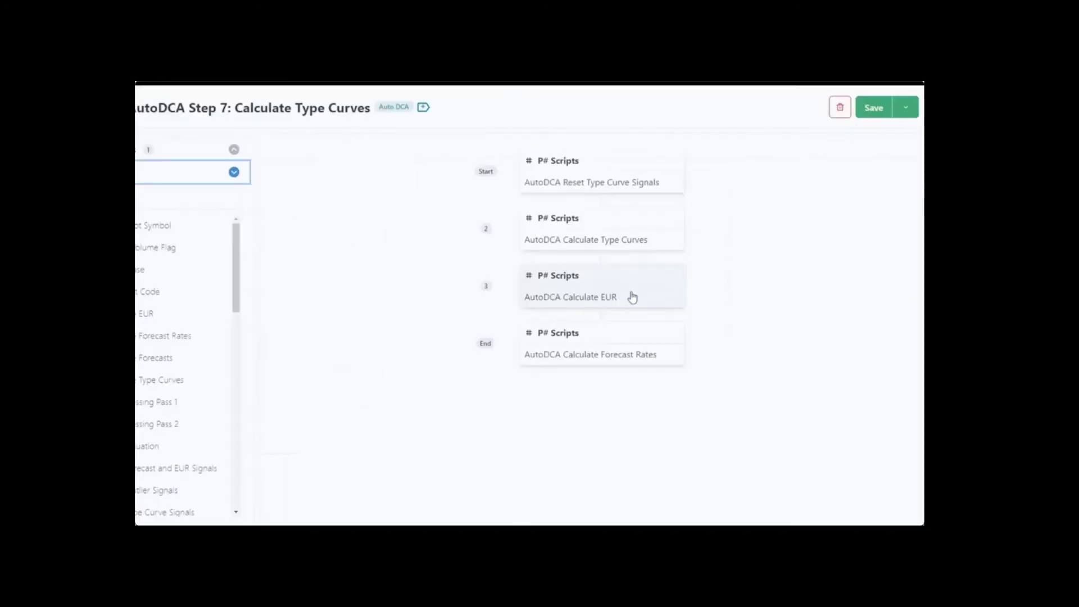
Step: Review the EUR step's 8 input and output signals, then view the Step 7 workflow's schedules
left_click(633, 298)
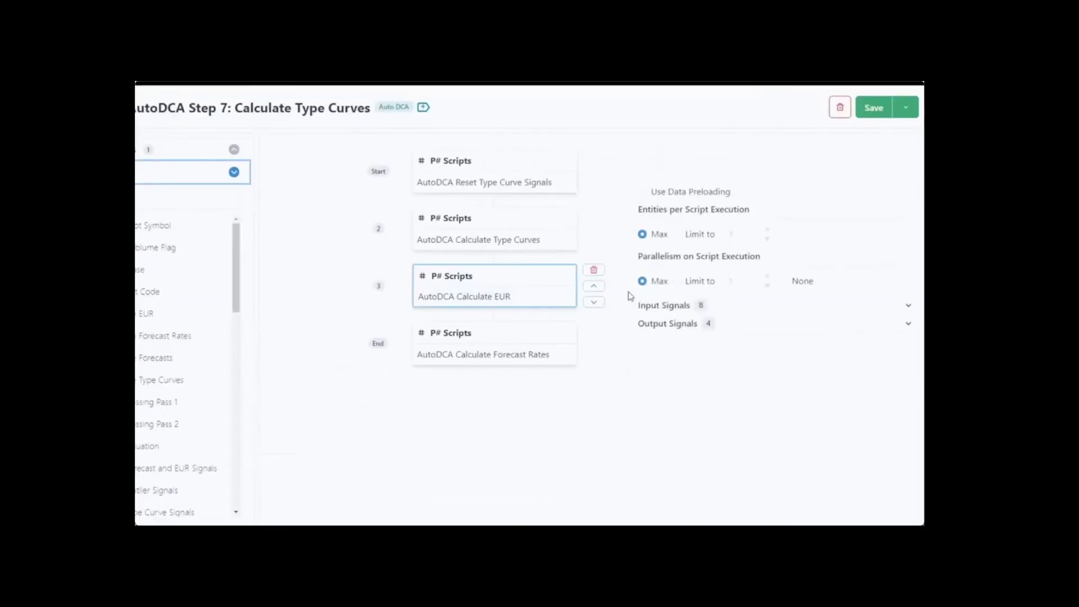
left_click(642, 309)
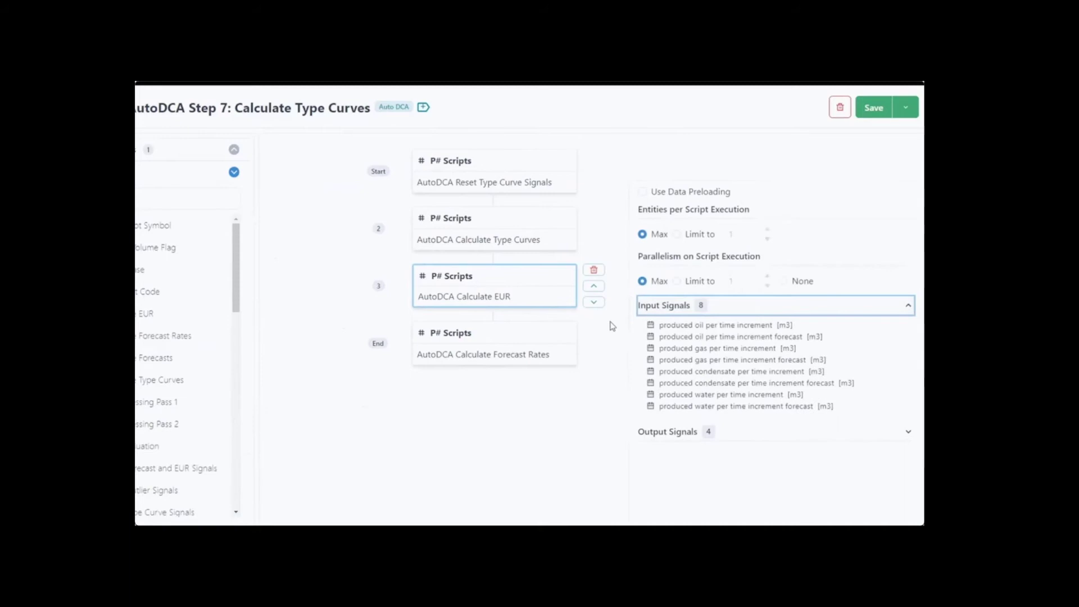
left_click(652, 440)
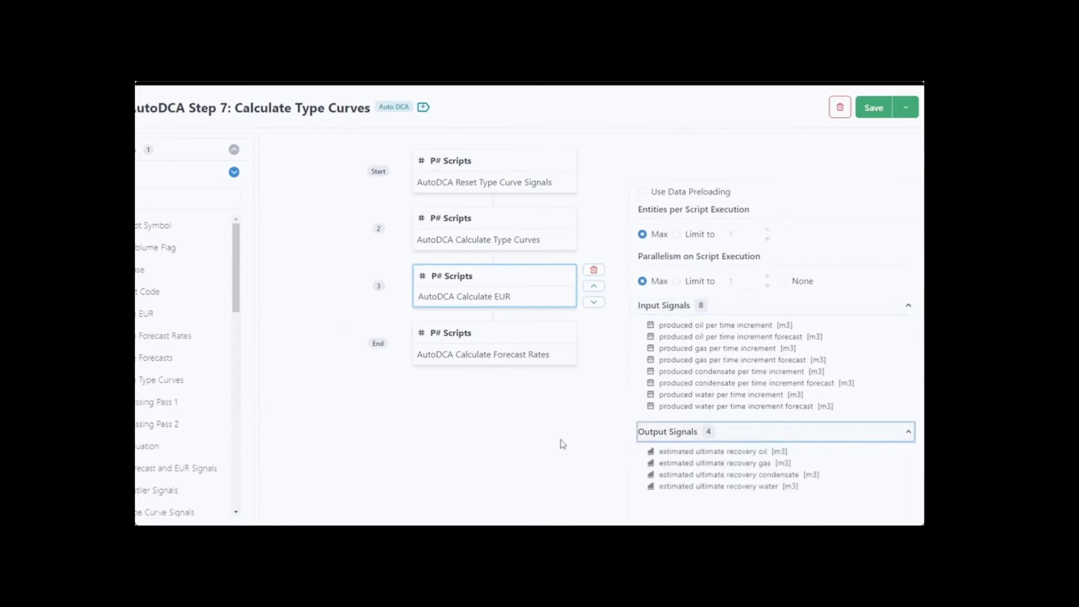
left_click(250, 144)
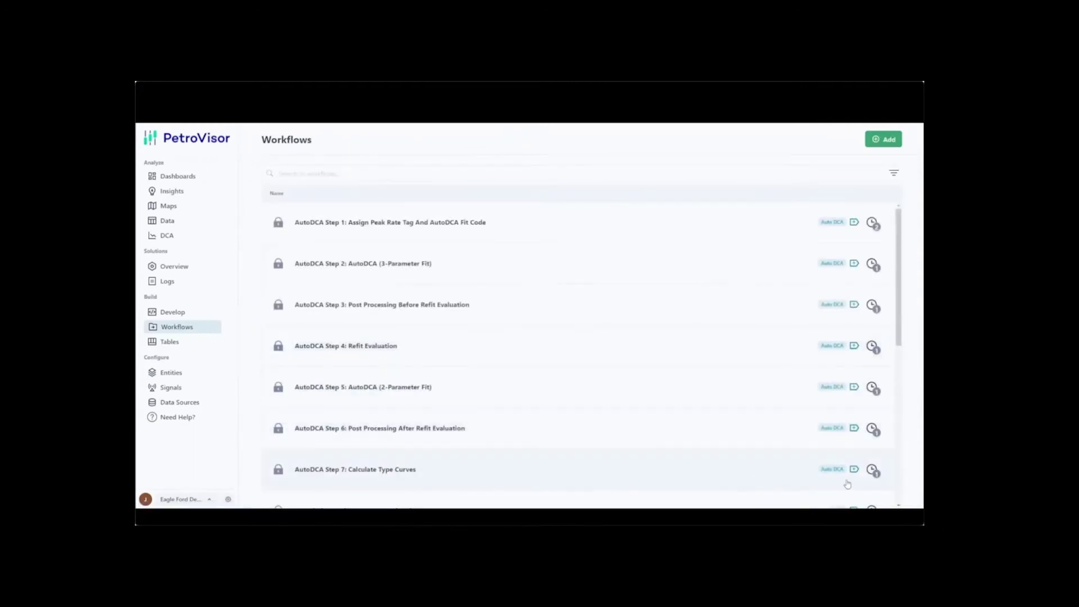
left_click(872, 470)
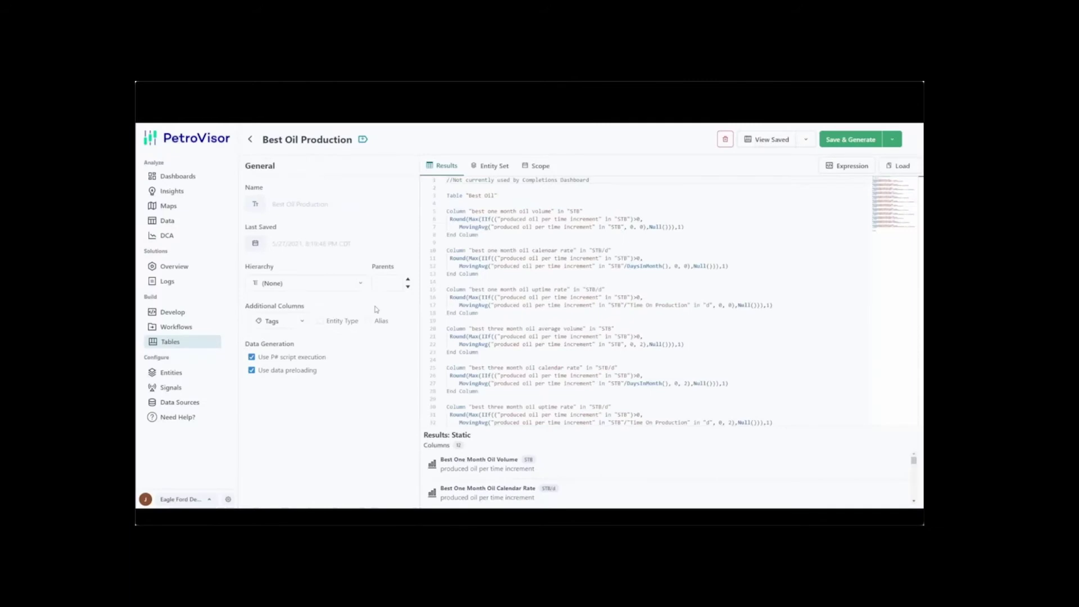
Step: Review the Best Oil Production table's Scope, Entity Set and Results columns, then open Logs
left_click(542, 166)
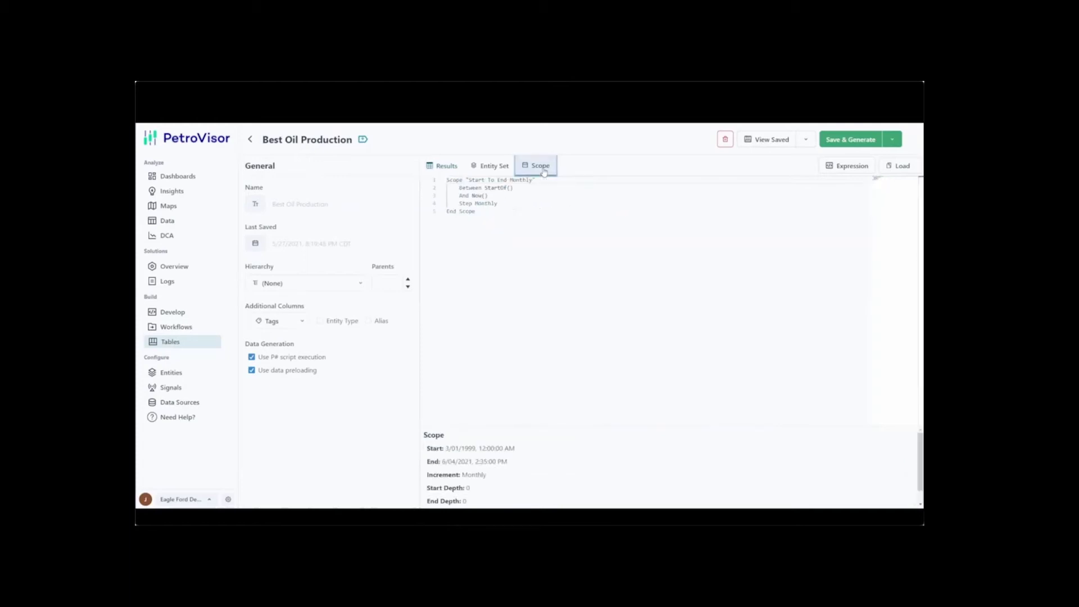
left_click(497, 176)
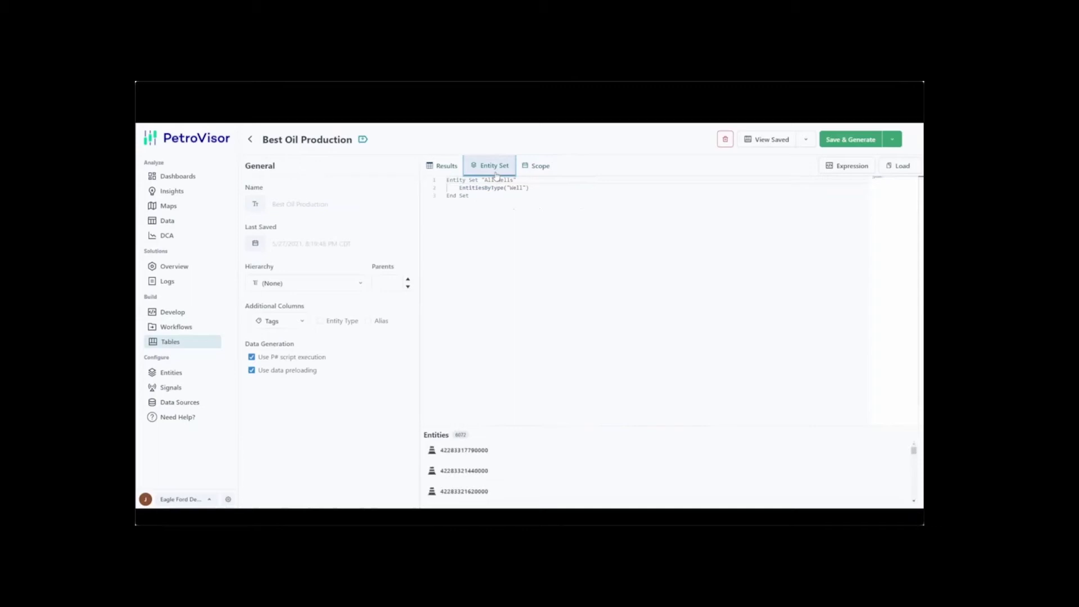
left_click(437, 175)
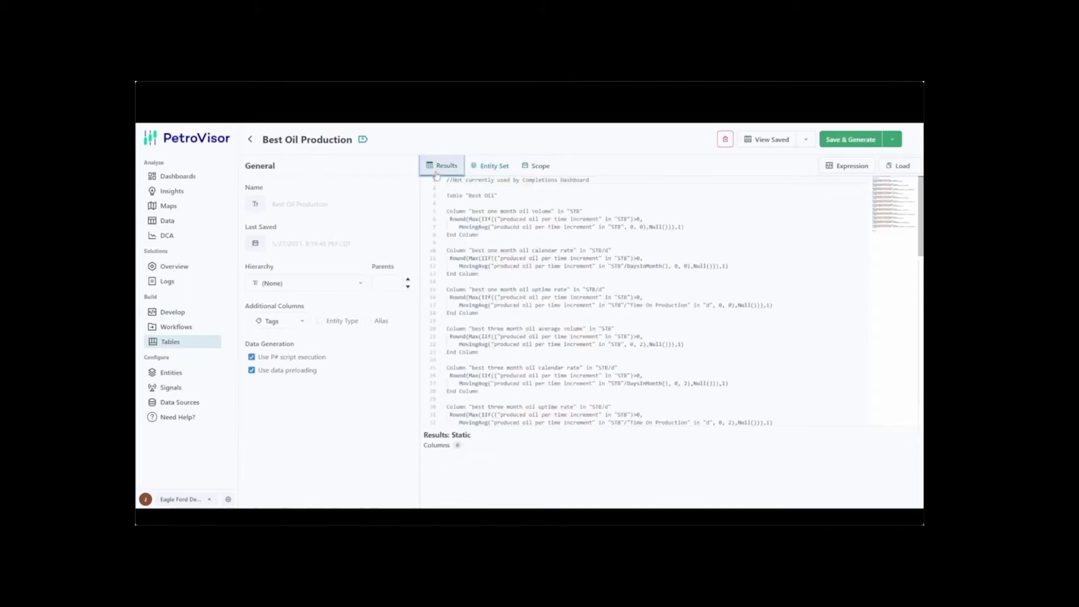
scroll(562, 394, "down", 1)
scroll(577, 472, "down", 5)
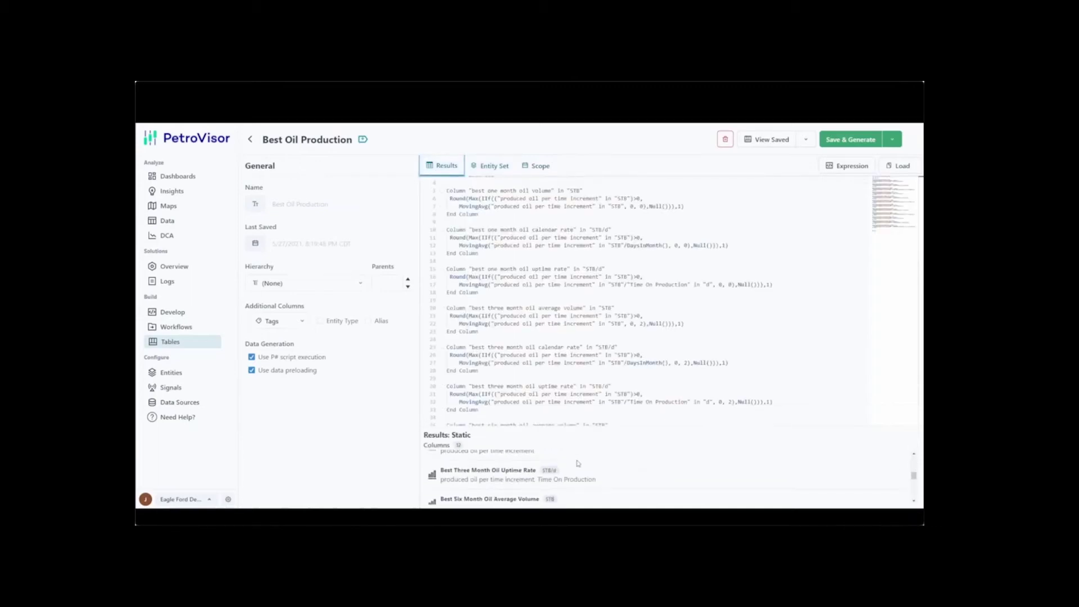
left_click(169, 281)
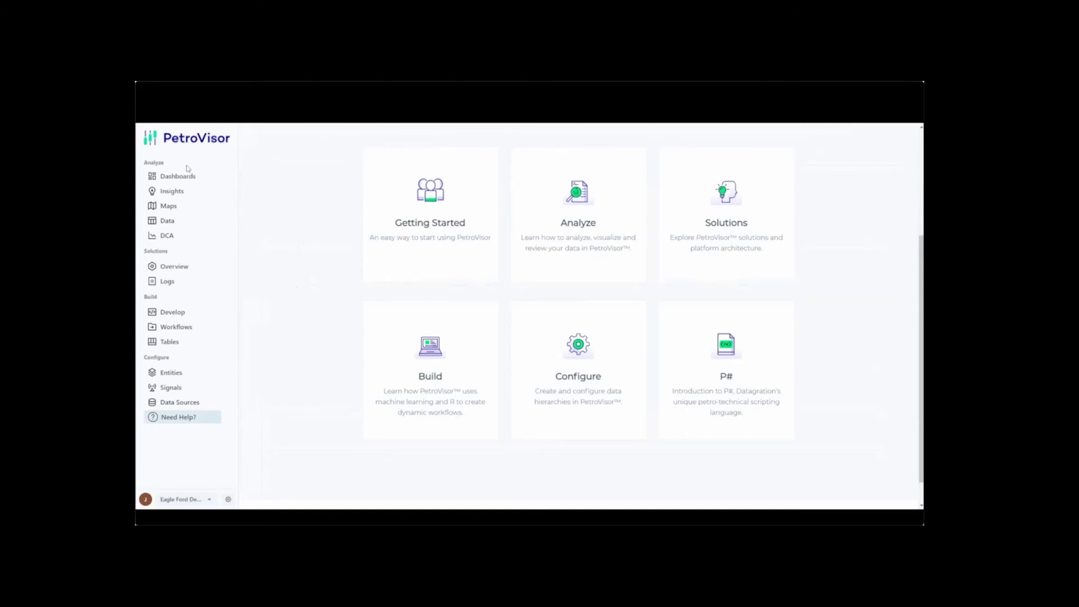
Step: Swap the map's Entities layer for Eagle Ford Wells and zoom to the southern well cluster
left_click(188, 206)
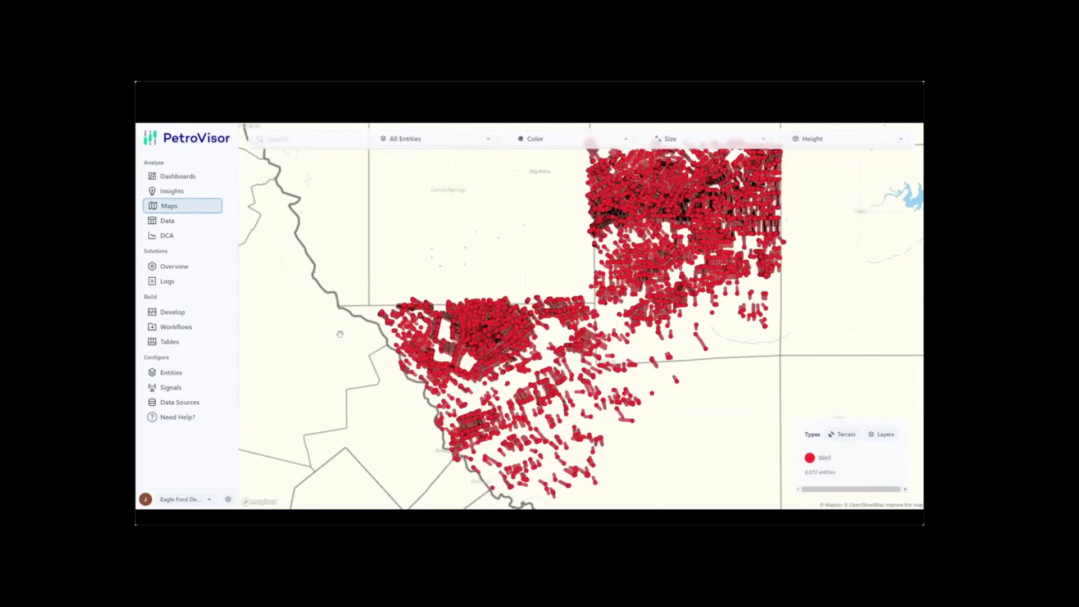
left_click(871, 432)
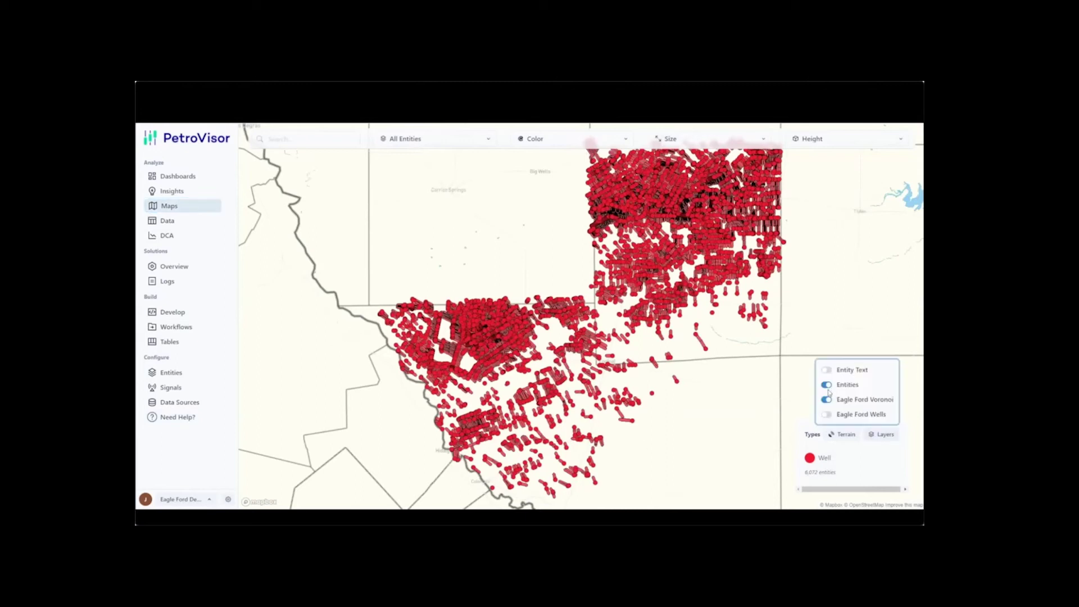
left_click(826, 385)
left_click(826, 416)
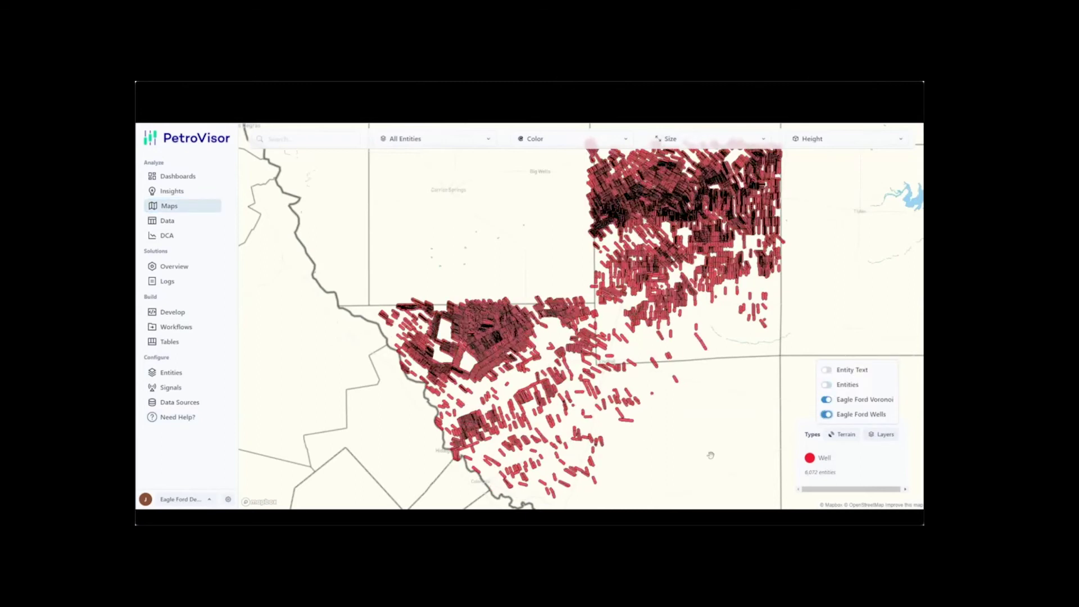
scroll(686, 436, "up", 5)
left_click_drag(767, 431, 837, 413)
scroll(741, 401, "down", 2)
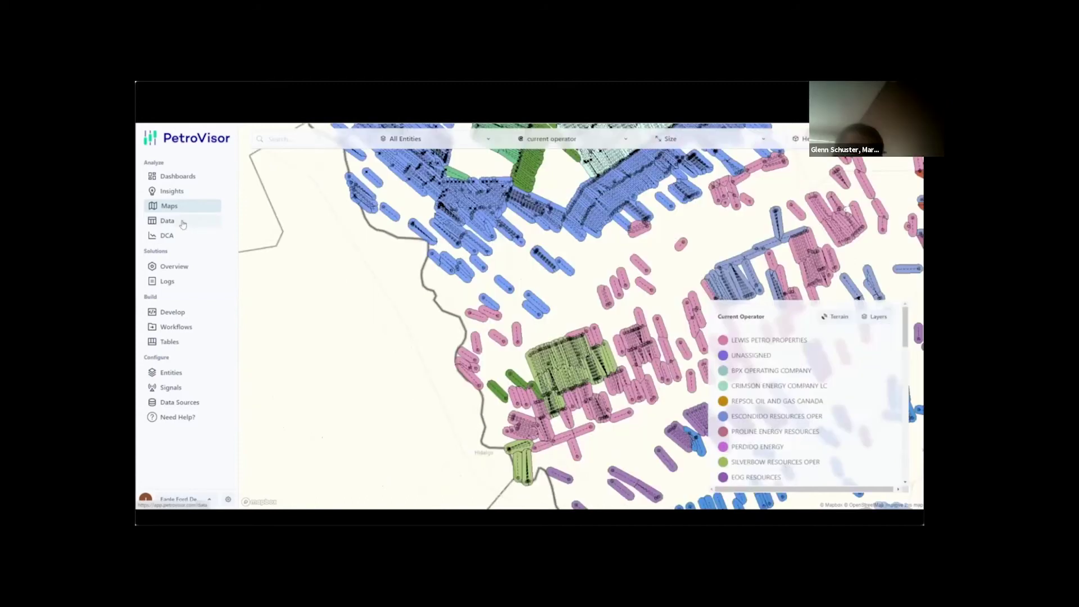
Step: On the Data page, inspect the Time type, entity set, Signals and date range options
left_click(180, 221)
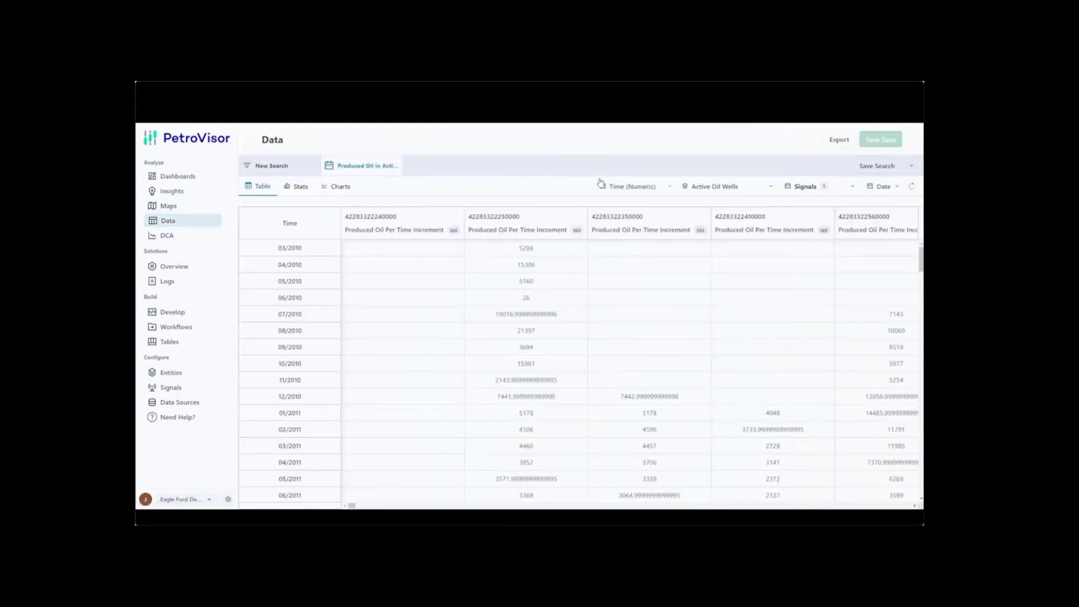
left_click(624, 189)
left_click(624, 188)
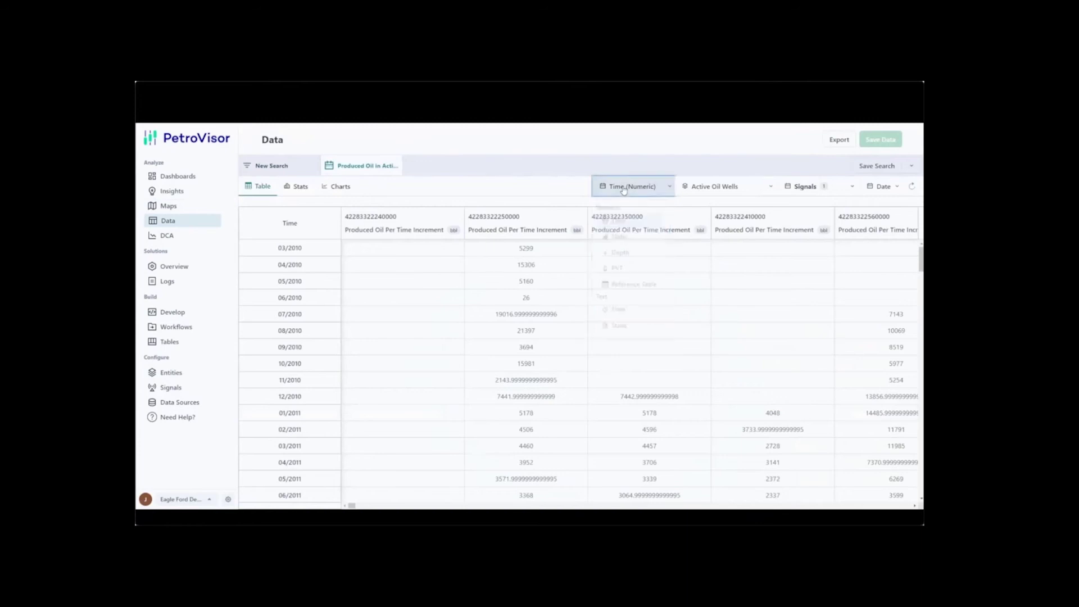
left_click(710, 187)
left_click(710, 188)
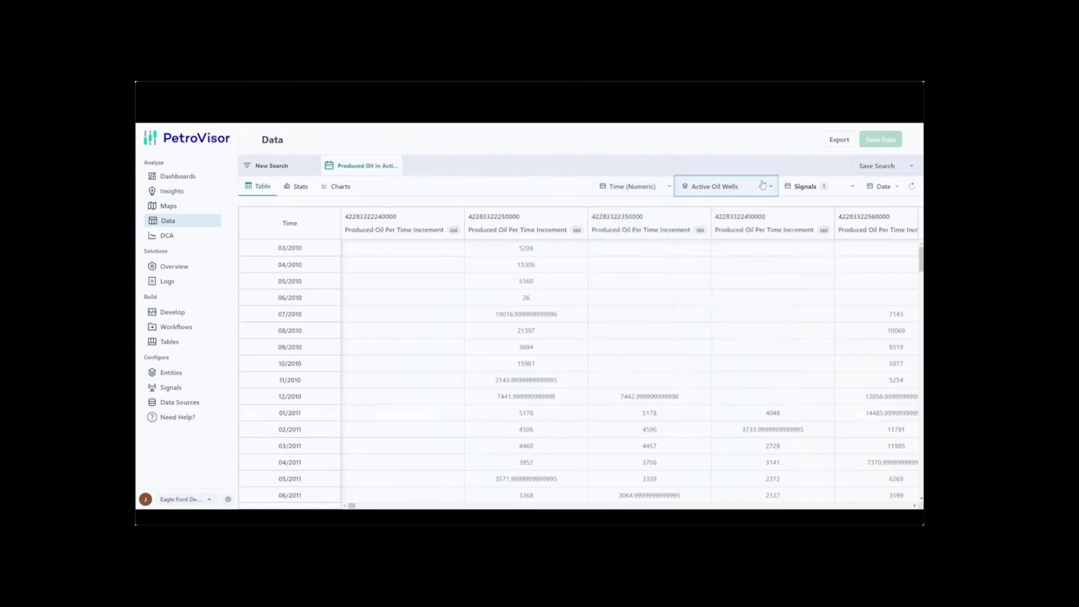
left_click(810, 187)
left_click(814, 187)
left_click(881, 186)
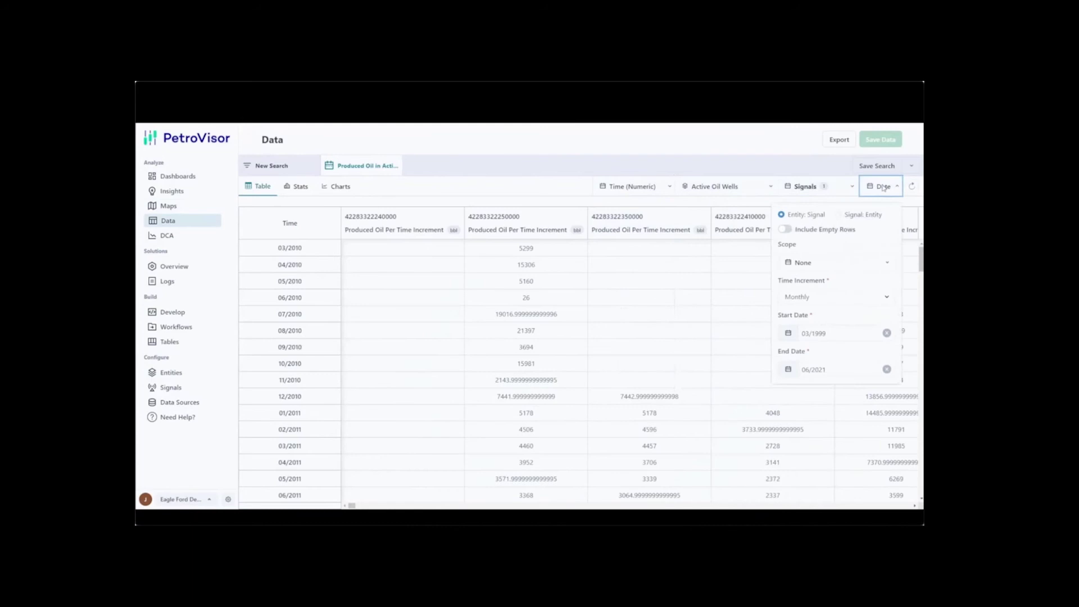
left_click(296, 186)
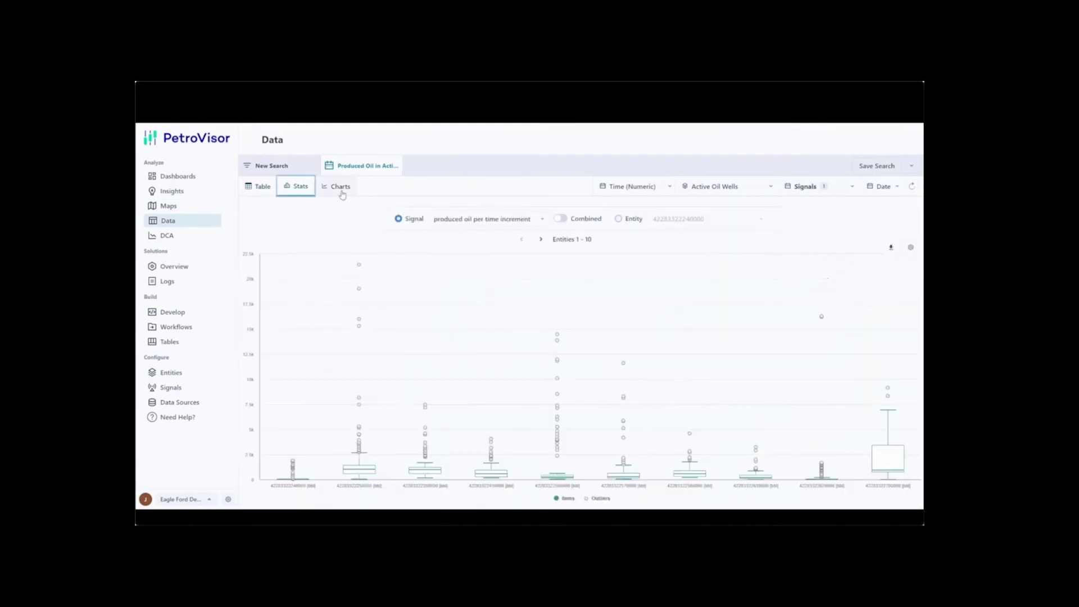
left_click(341, 192)
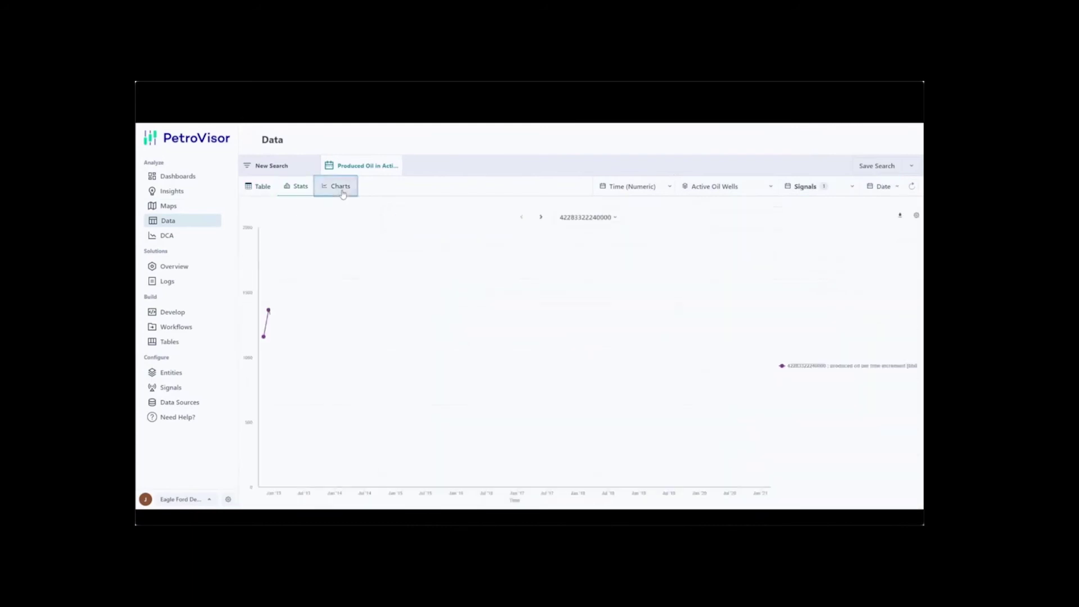
left_click(542, 219)
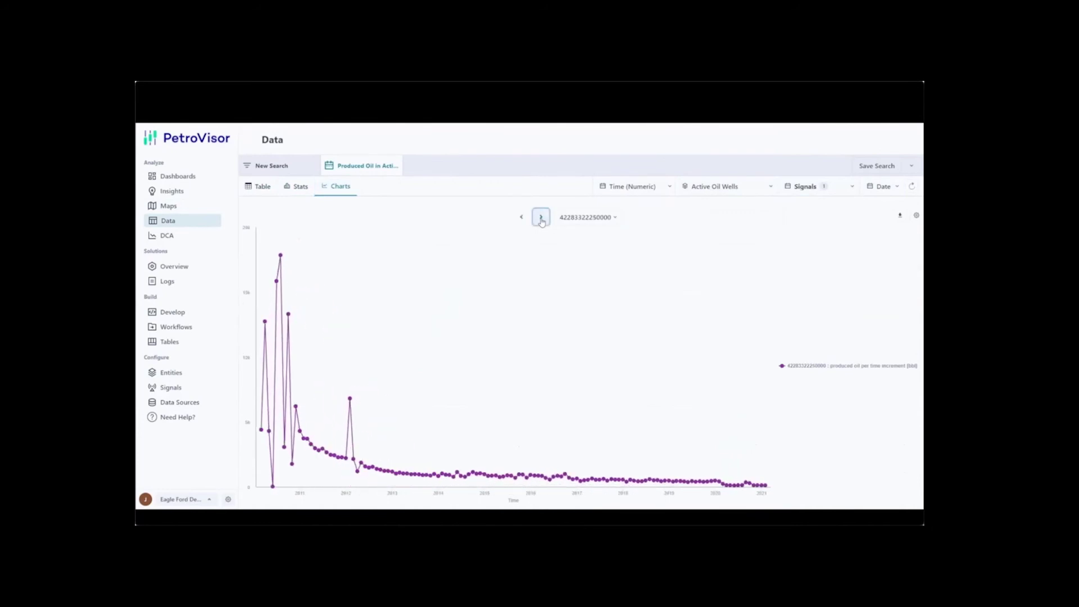
left_click(541, 219)
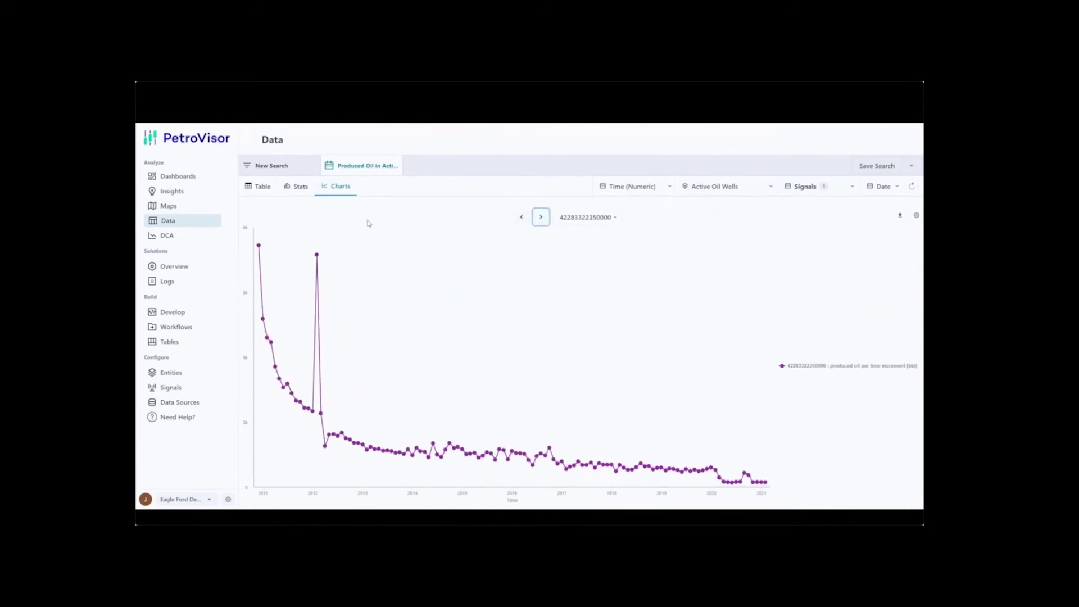
left_click(193, 178)
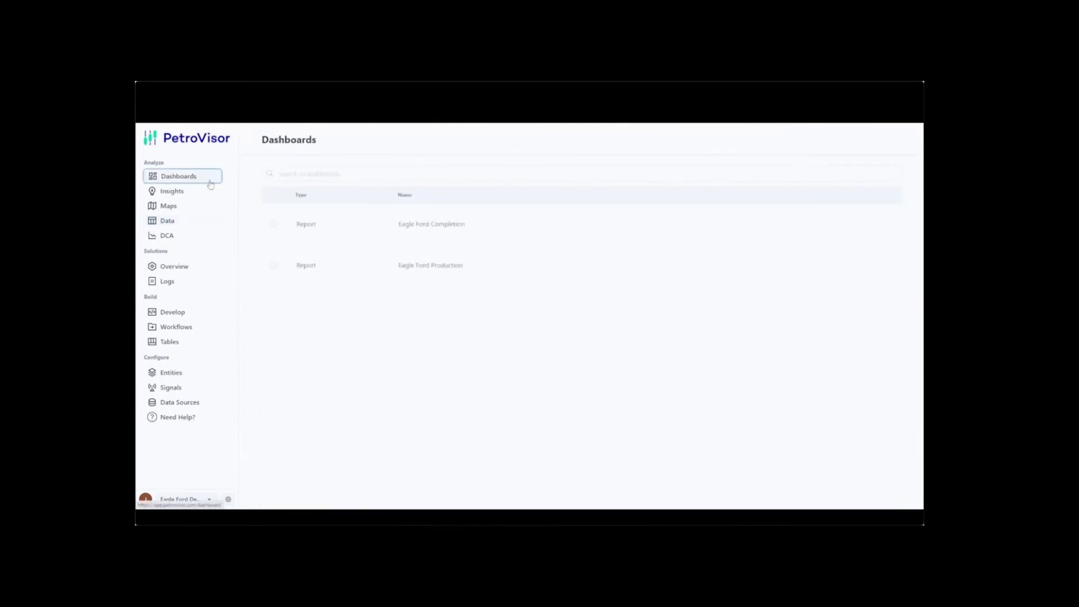
Step: Open the Eagle Ford Production dashboard's Production Roll-Up OilEq page and filter it by individual operators
left_click(375, 272)
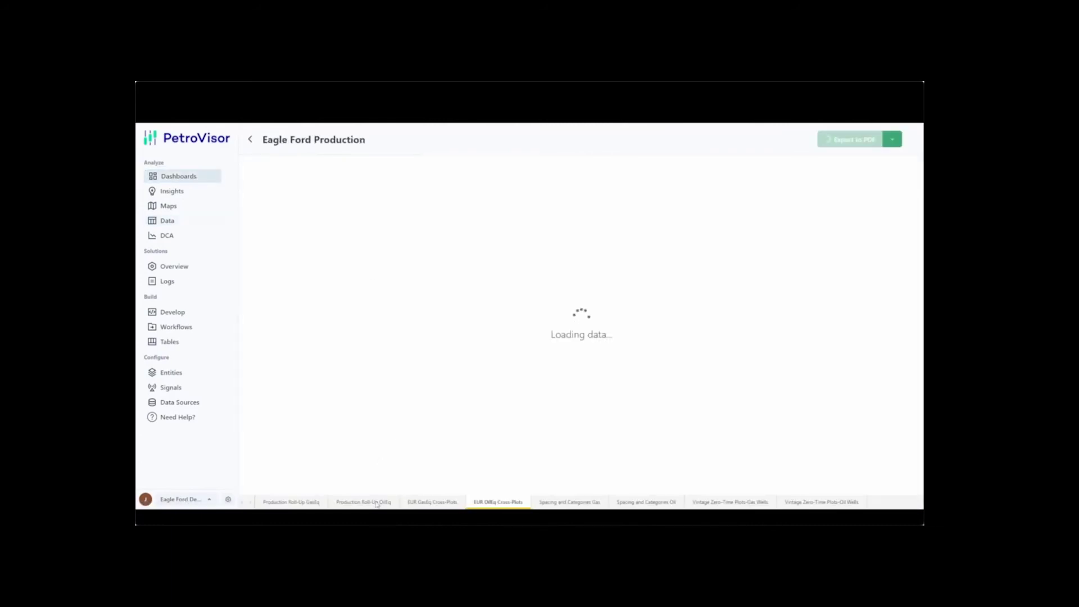
left_click(376, 502)
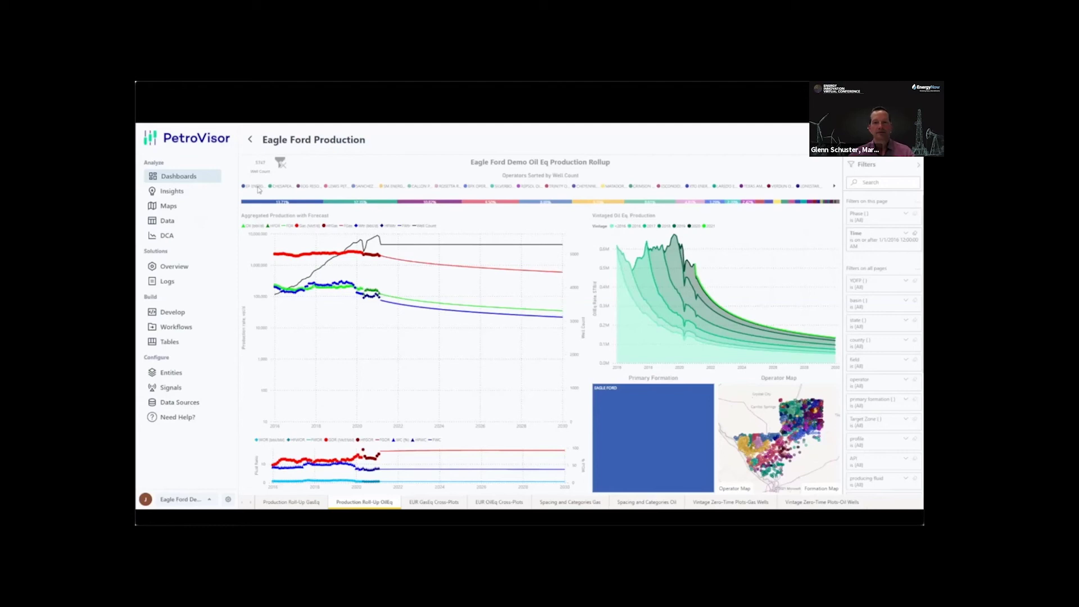
left_click(339, 187)
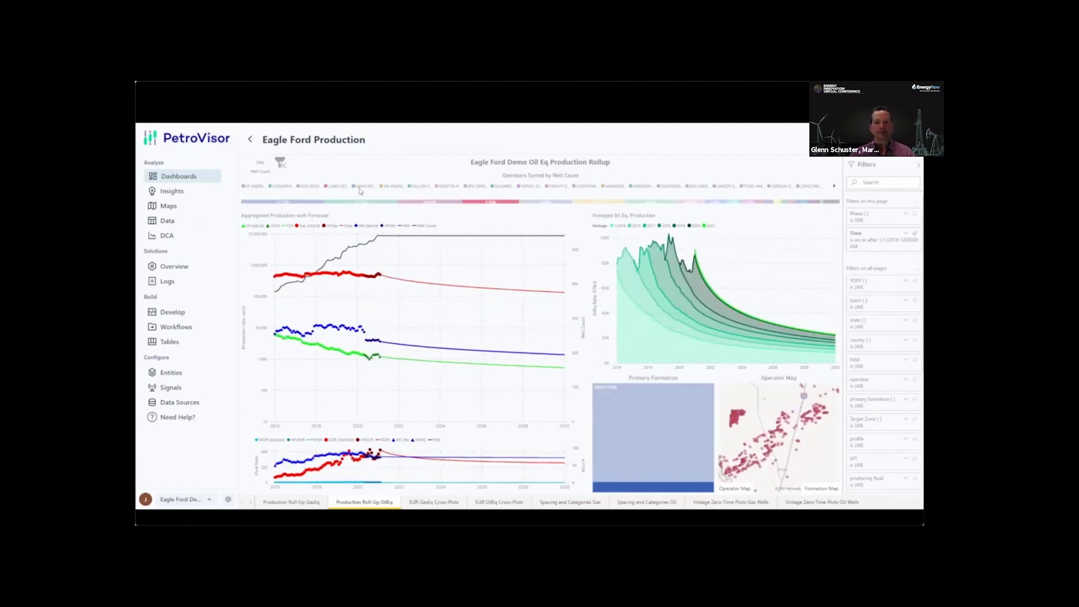
left_click(387, 189)
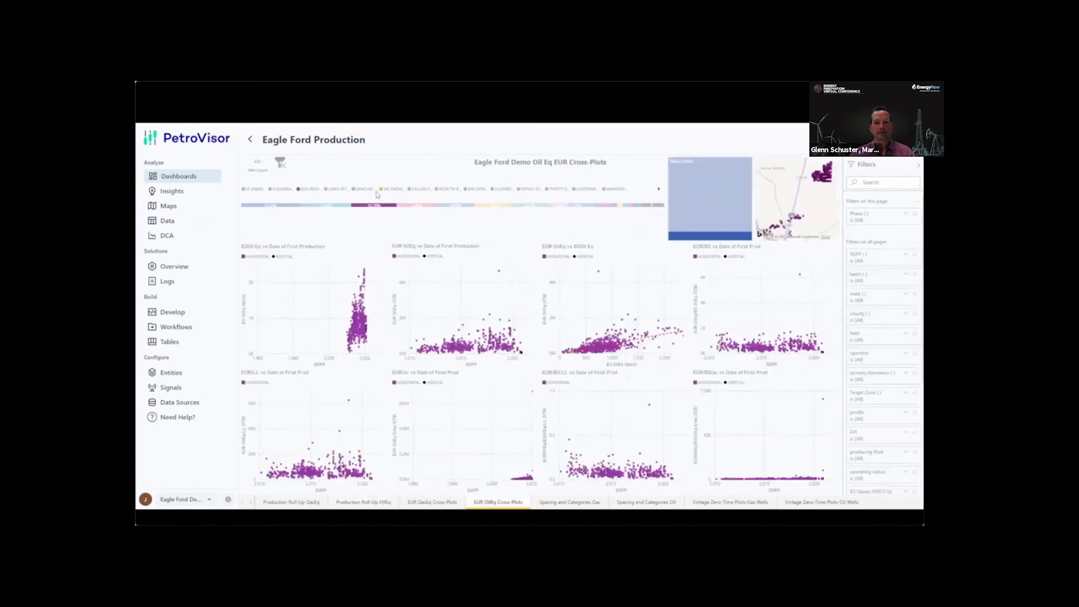
Step: Cross-filter the EUR cross-plots to one operator, then show the Spacing and Categories Oil page
left_click(391, 191)
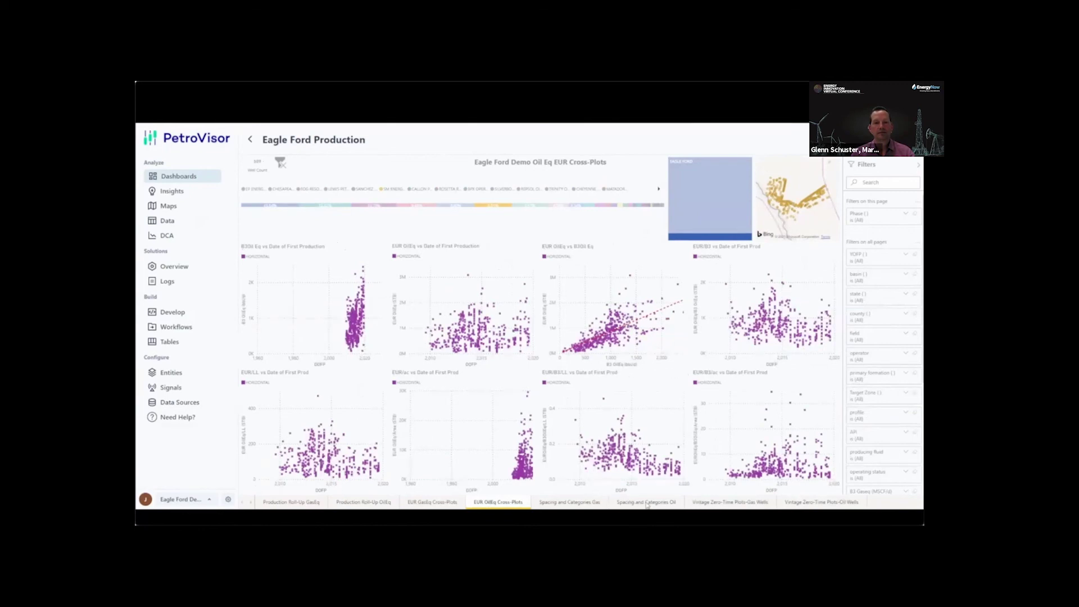
left_click(647, 503)
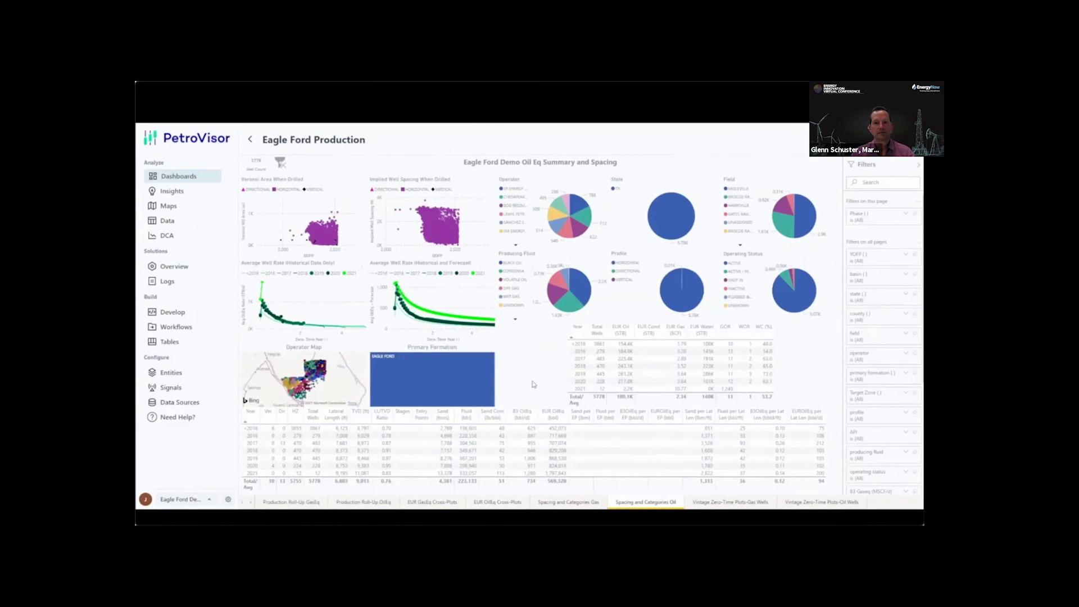
Step: Filter the dashboard by the yellow operator, clear it, filter by one producing fluid, then show the Thank You slide
left_click(557, 215)
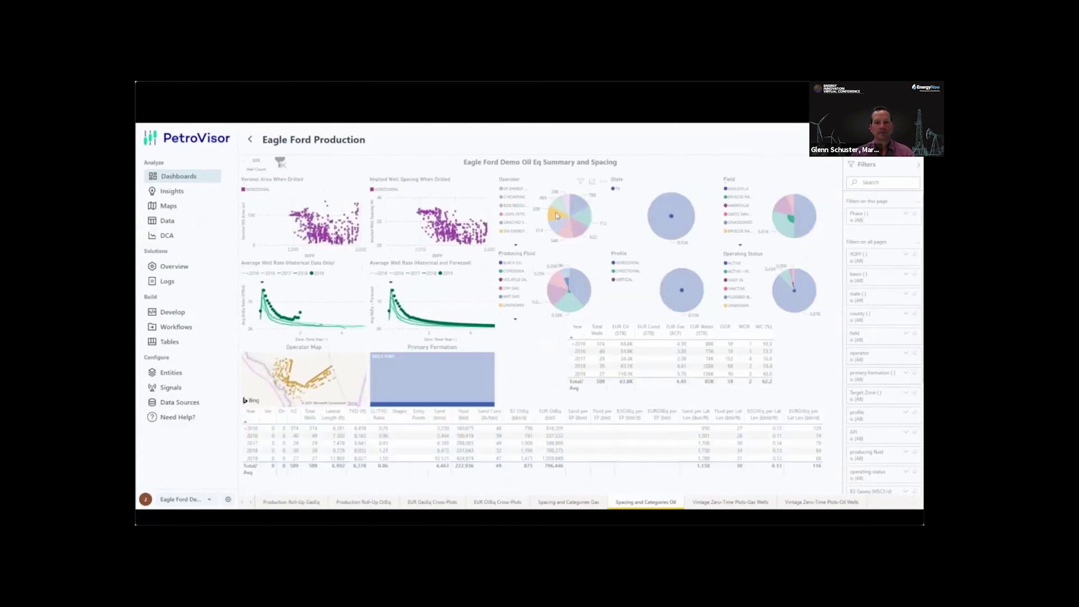
left_click(557, 215)
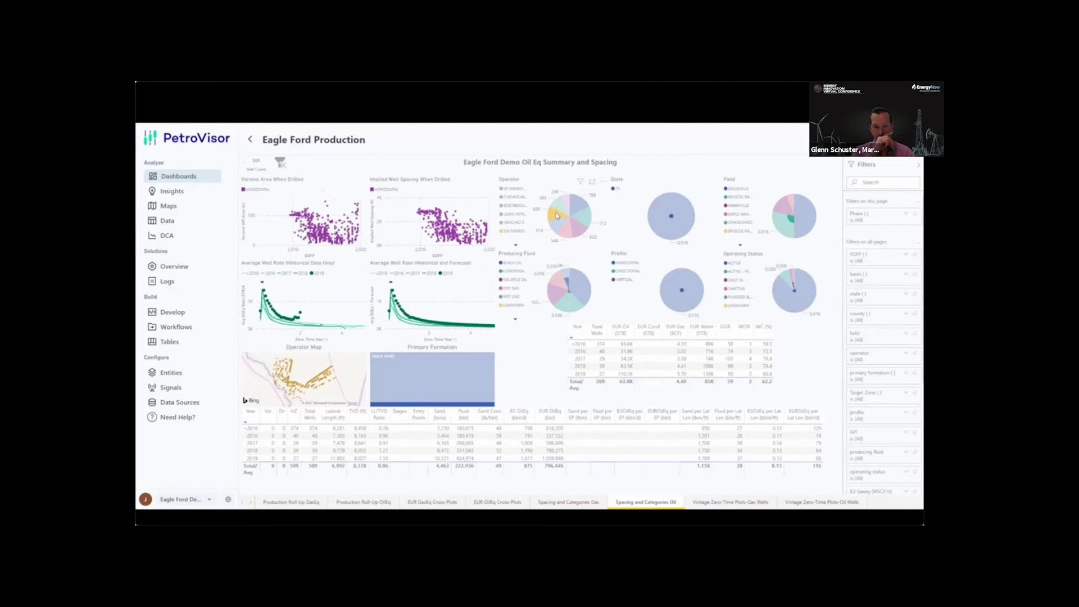
left_click(582, 284)
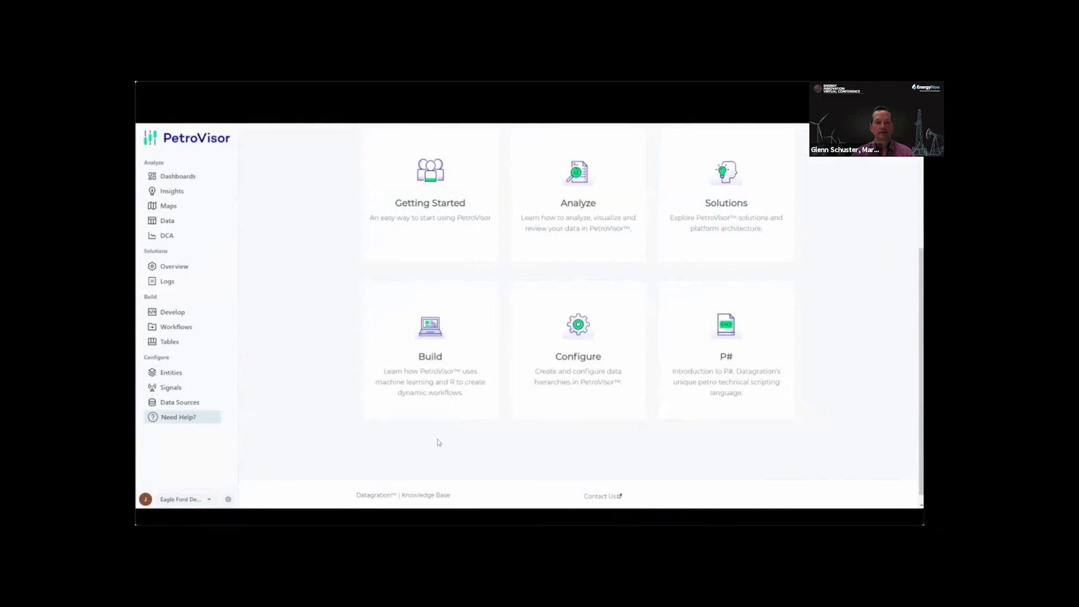
key("alt+Tab")
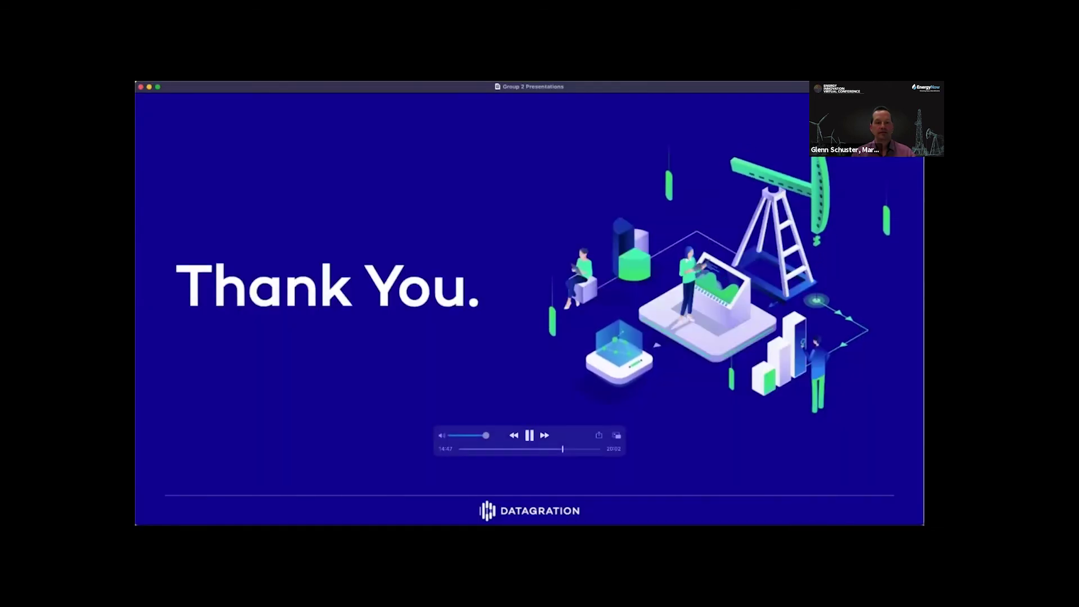